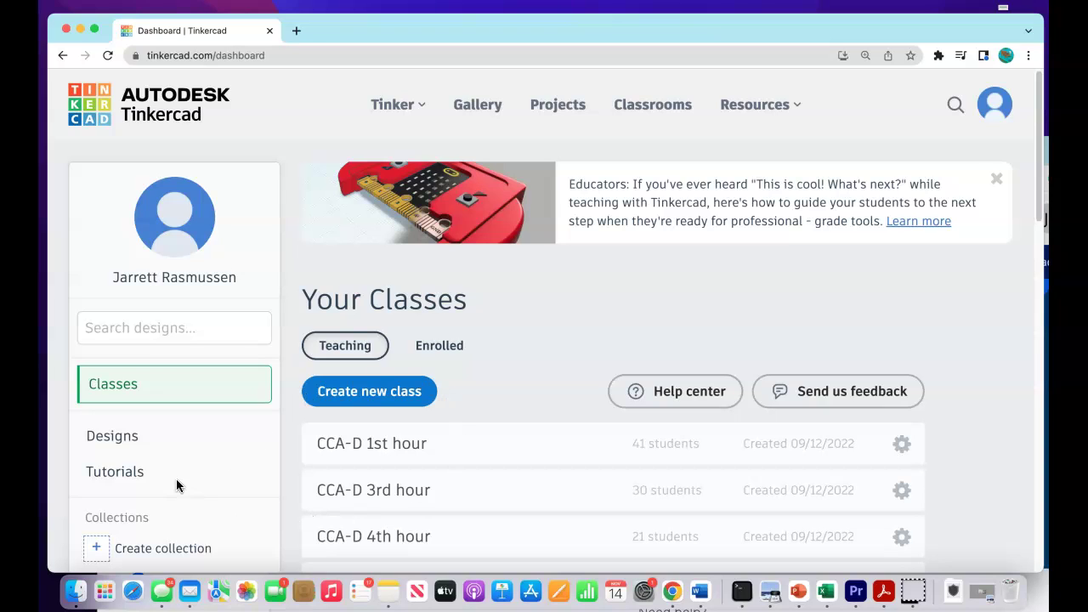
- Create a new 3D design from the Designs collection
{"action": "left_click", "coordinate": [133, 437]}
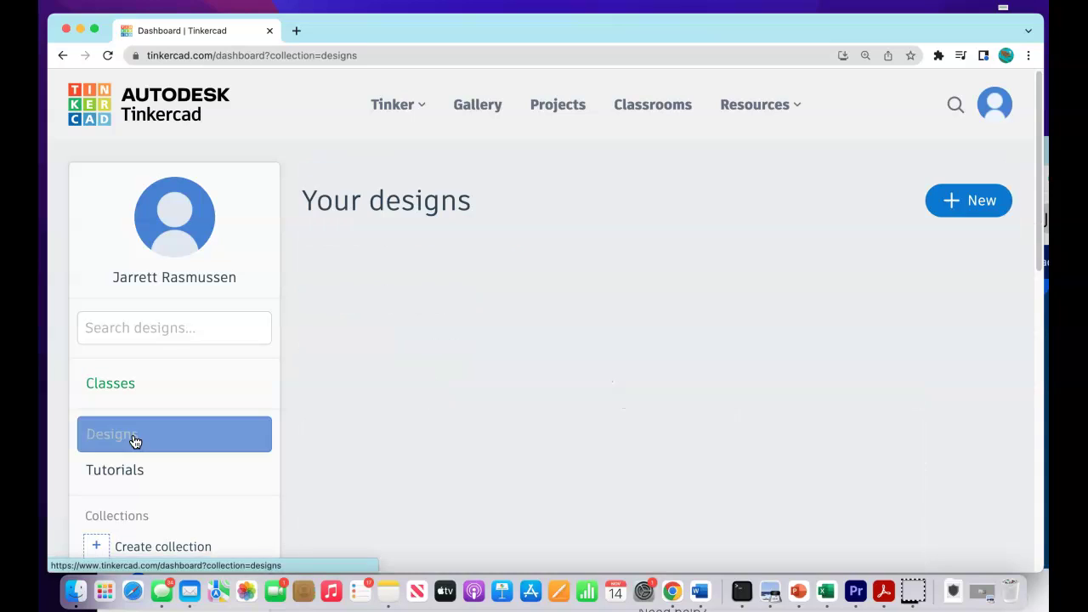
{"action": "left_click", "coordinate": [939, 203]}
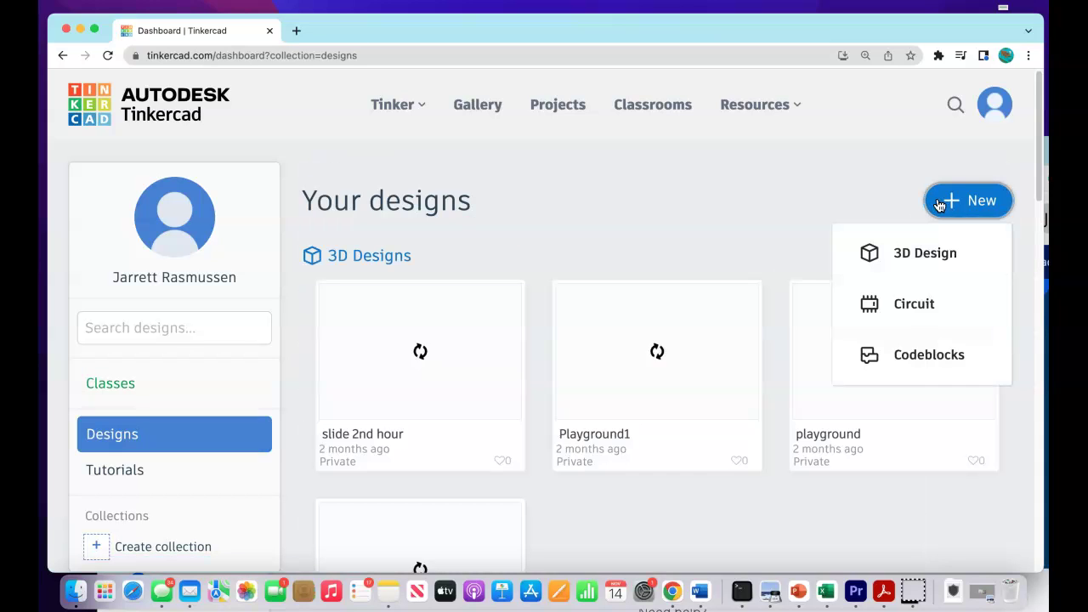
{"action": "left_click", "coordinate": [921, 255]}
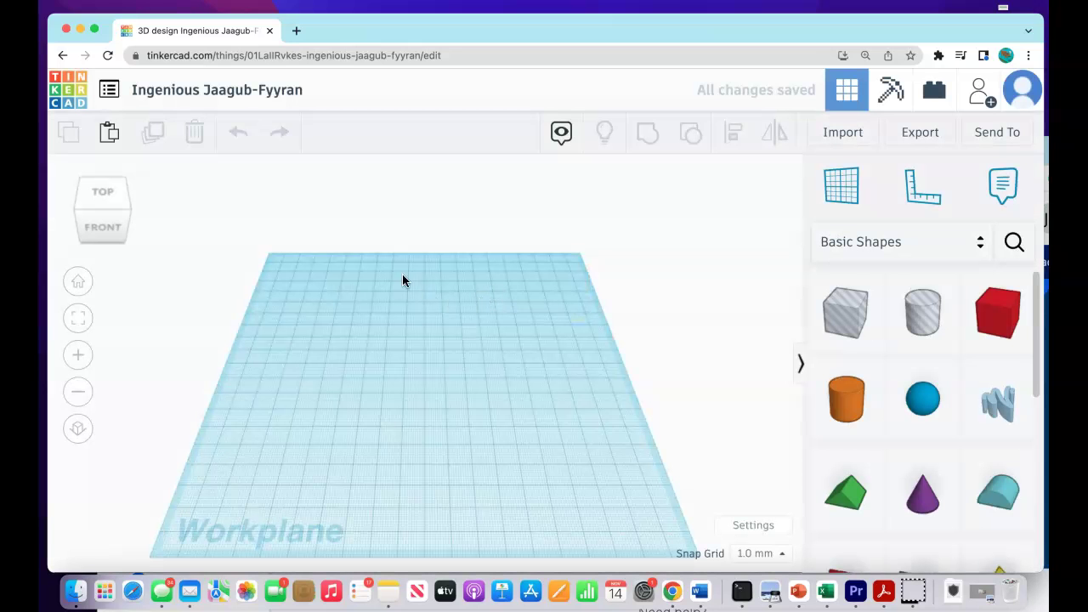
- Rename the new design as playground_video
{"action": "left_click", "coordinate": [226, 104]}
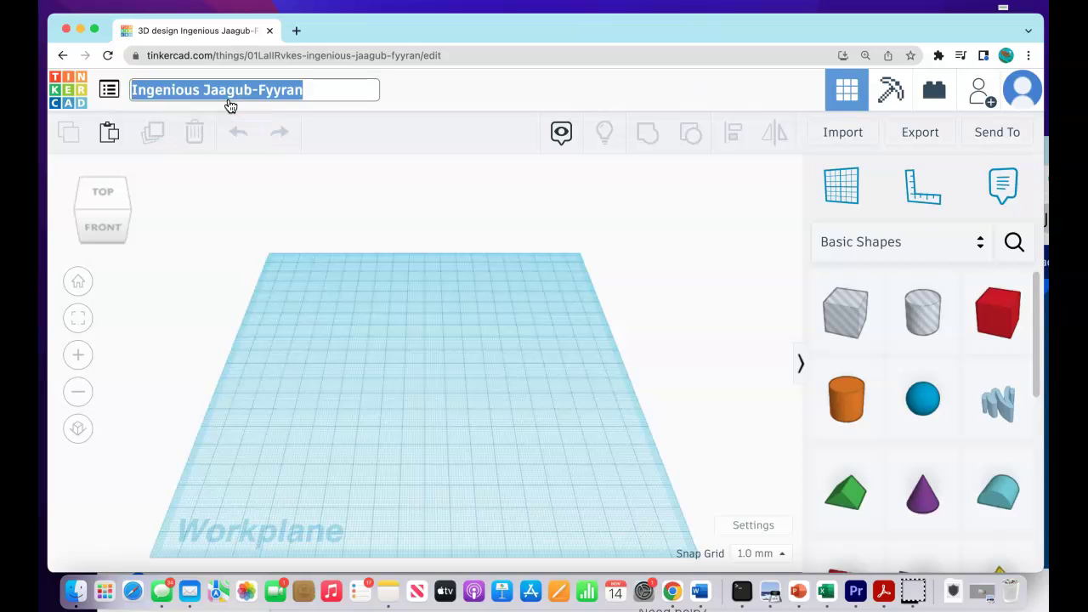
{"action": "type", "text": "playground"}
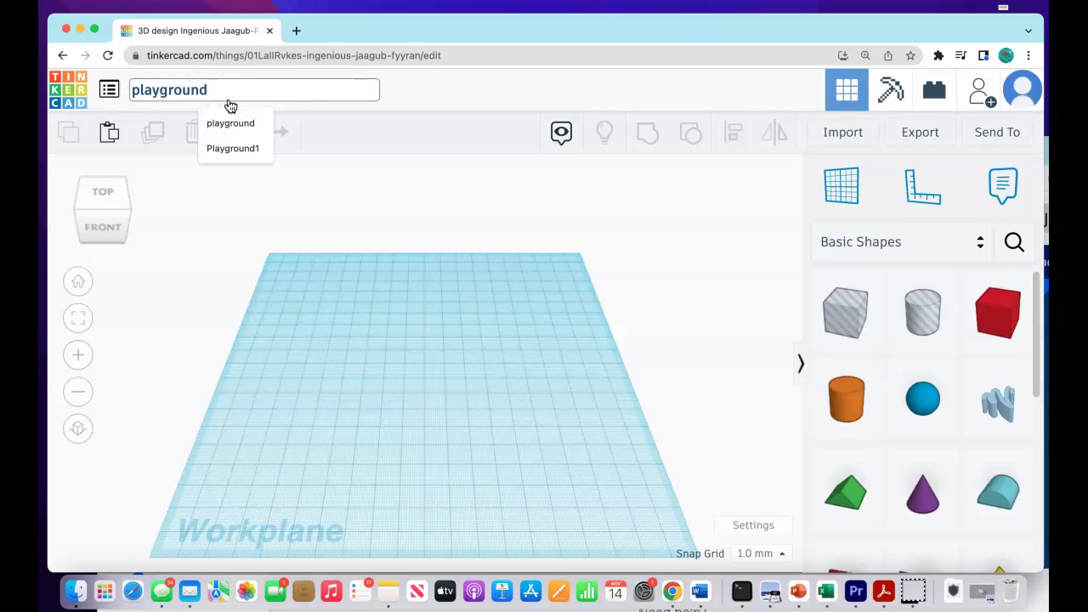
{"action": "type", "text": "_video"}
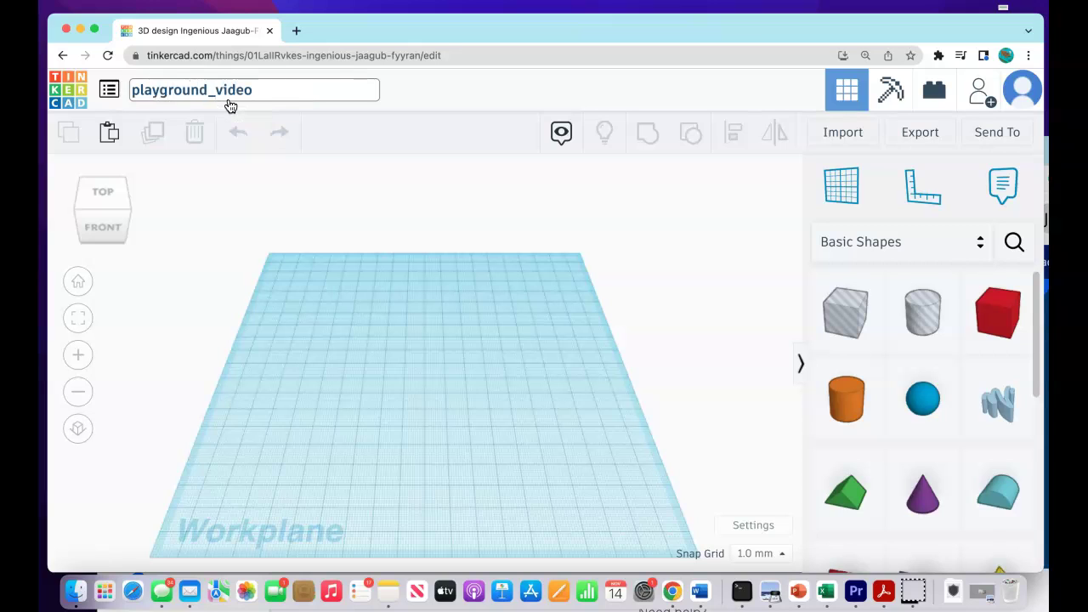
{"action": "left_click", "coordinate": [530, 303]}
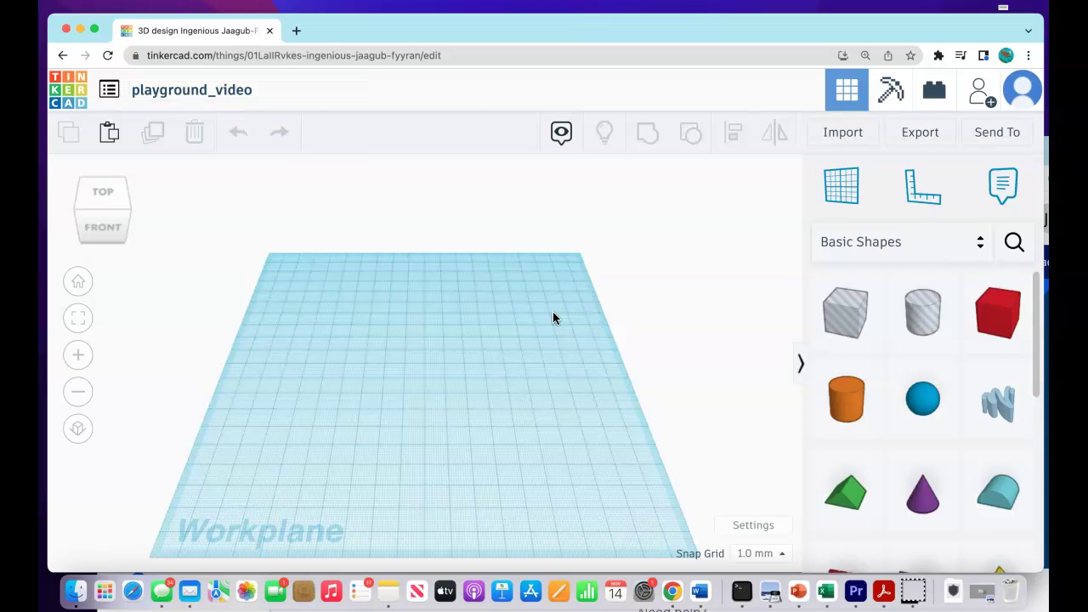
- Open the workspace settings and set the workplane width to 400 mm
{"action": "left_click", "coordinate": [752, 527]}
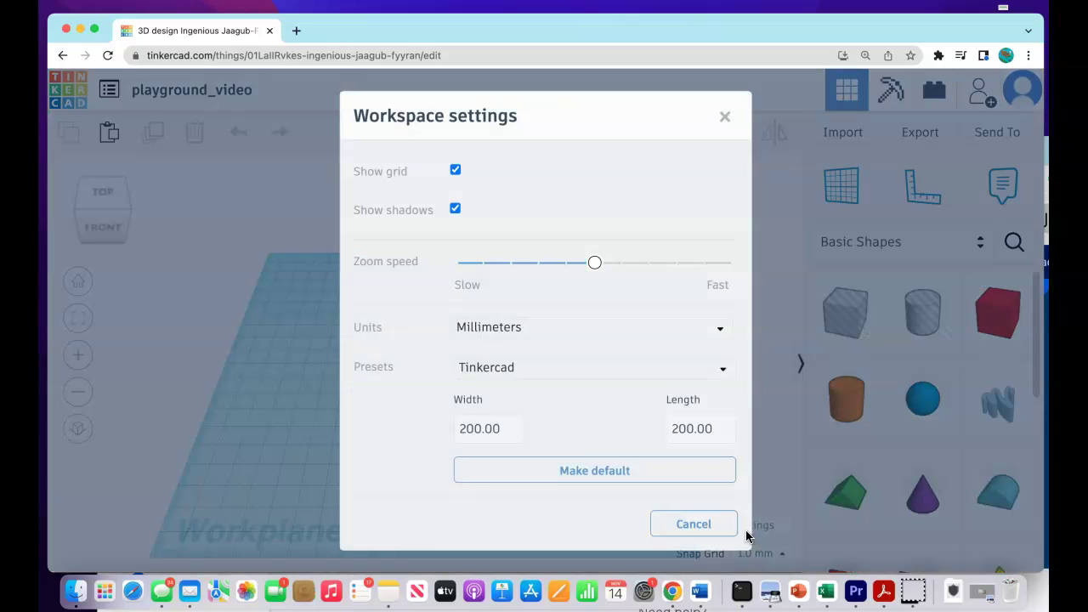
{"action": "left_click", "coordinate": [501, 428]}
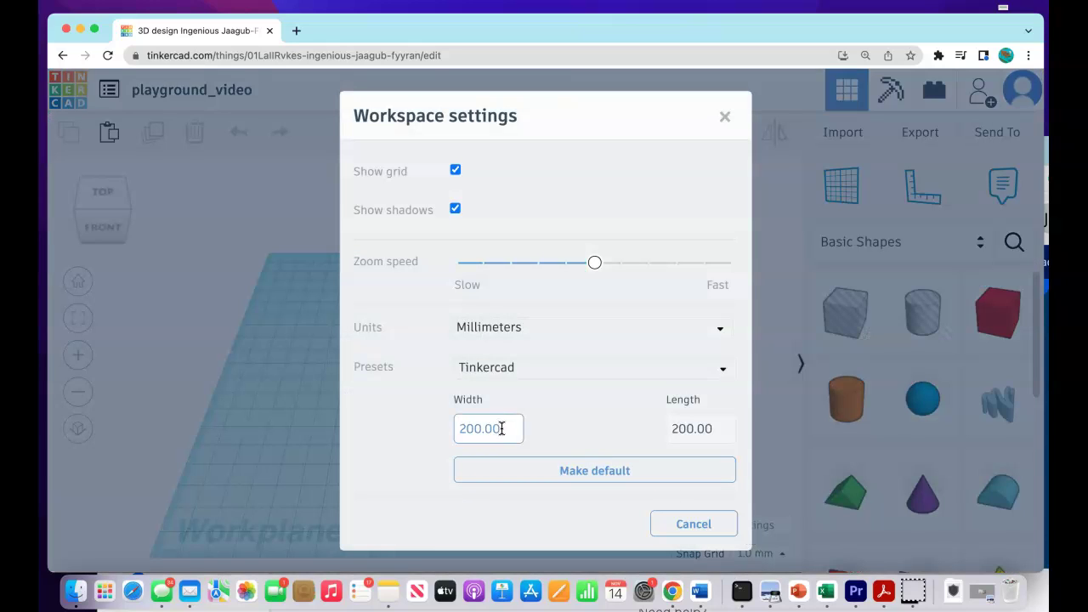
{"action": "left_click_drag", "start_coordinate": [502, 428], "coordinate": [359, 423]}
{"action": "left_click", "coordinate": [358, 423]}
{"action": "left_click", "coordinate": [513, 434]}
{"action": "double_click", "coordinate": [512, 434]}
{"action": "type", "text": "400"}
- Set the workplane length to 400 mm and close the workspace settings
{"action": "left_click", "coordinate": [677, 435]}
{"action": "left_click", "coordinate": [652, 441]}
{"action": "left_click", "coordinate": [687, 429]}
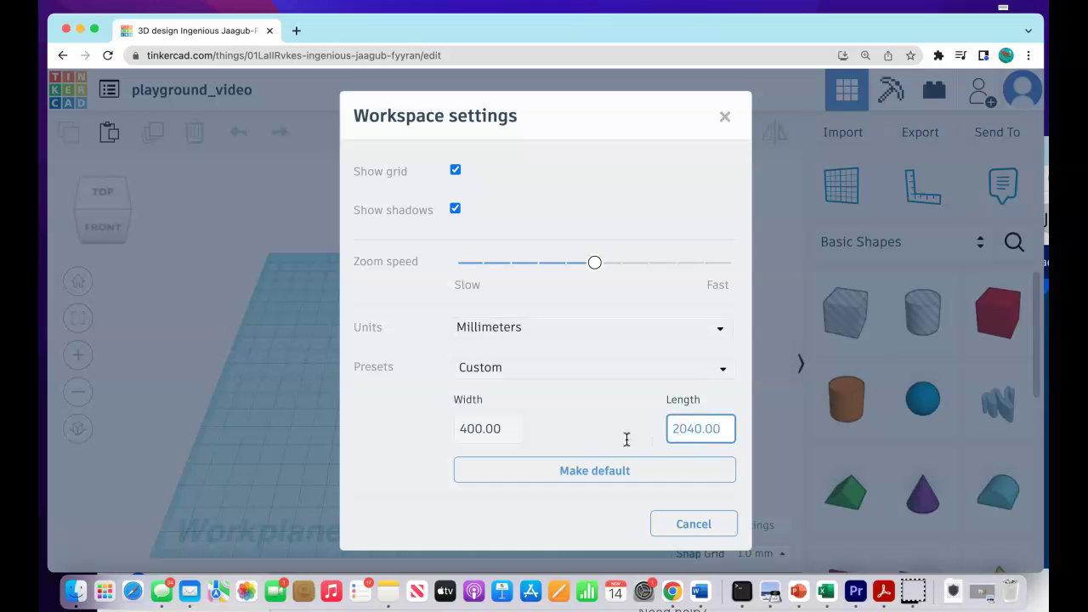
{"action": "left_click", "coordinate": [660, 439]}
{"action": "double_click", "coordinate": [674, 429]}
{"action": "type", "text": "400"}
{"action": "key", "text": "Return"}
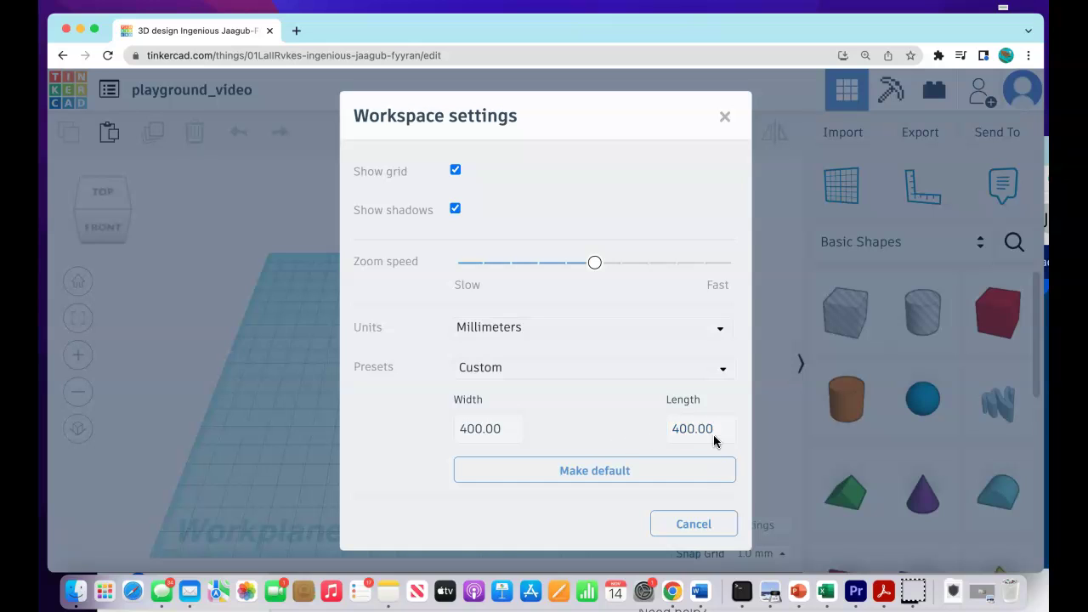
{"action": "left_click", "coordinate": [723, 123]}
- Search the community shapes for spring and place the dark grey Spring near the middle of the workplane
{"action": "scroll", "coordinate": [497, 390], "scroll_direction": "down", "scroll_amount": 2}
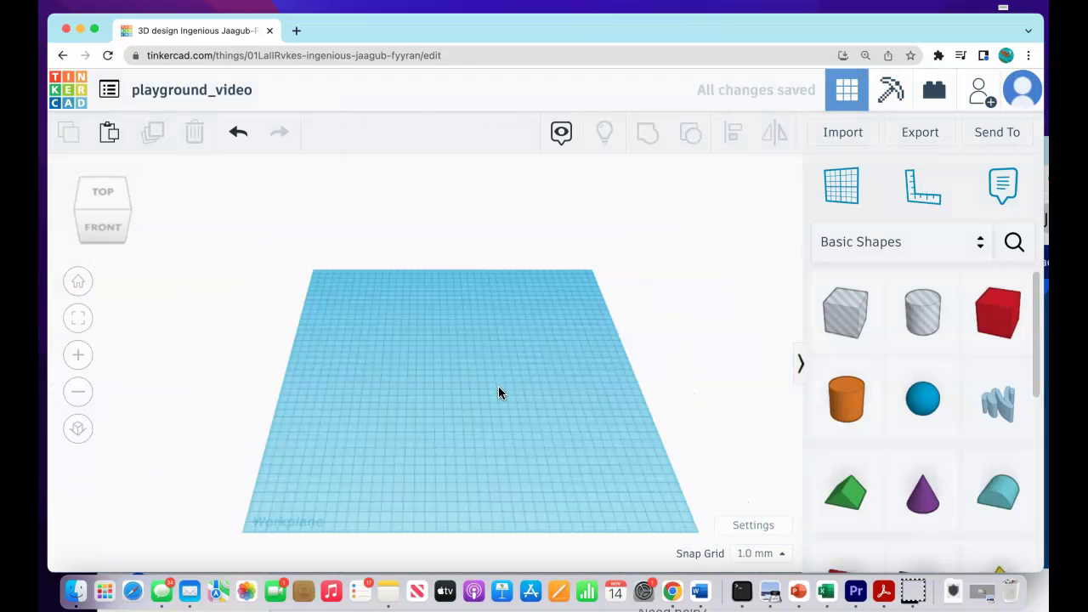
{"action": "scroll", "coordinate": [548, 434], "scroll_direction": "up", "scroll_amount": 1}
{"action": "scroll", "coordinate": [437, 340], "scroll_direction": "up", "scroll_amount": 1}
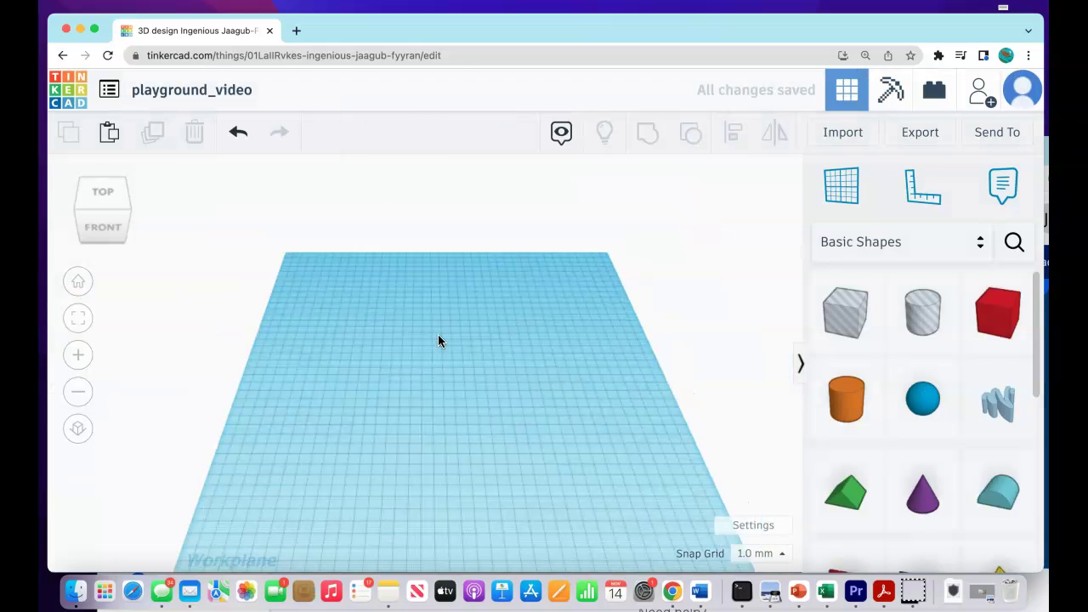
{"action": "middle_click_drag", "start_coordinate": [461, 361], "coordinate": [459, 342]}
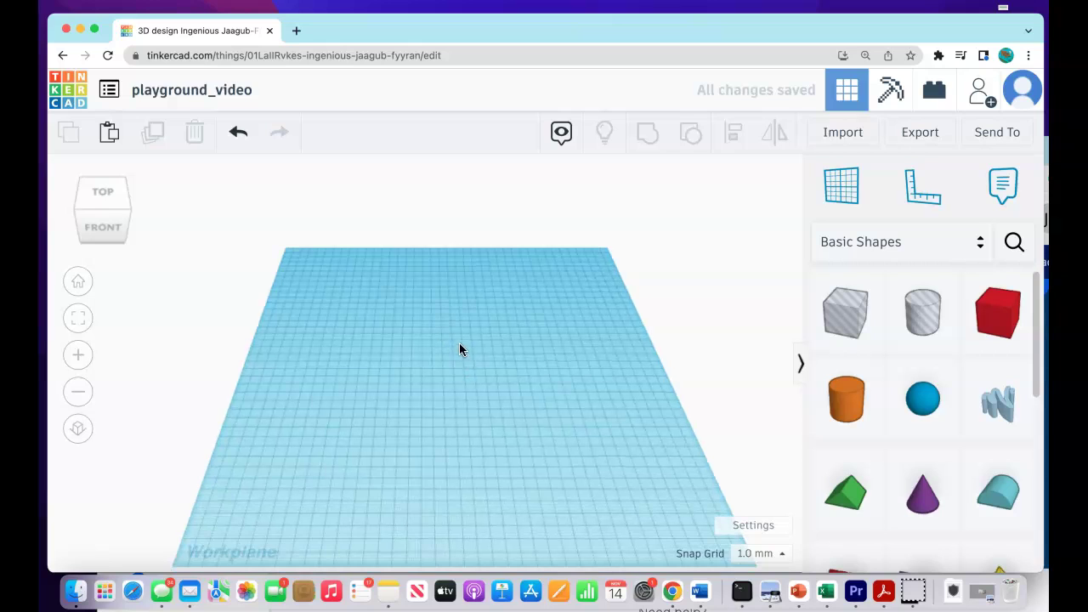
{"action": "left_click", "coordinate": [1014, 247]}
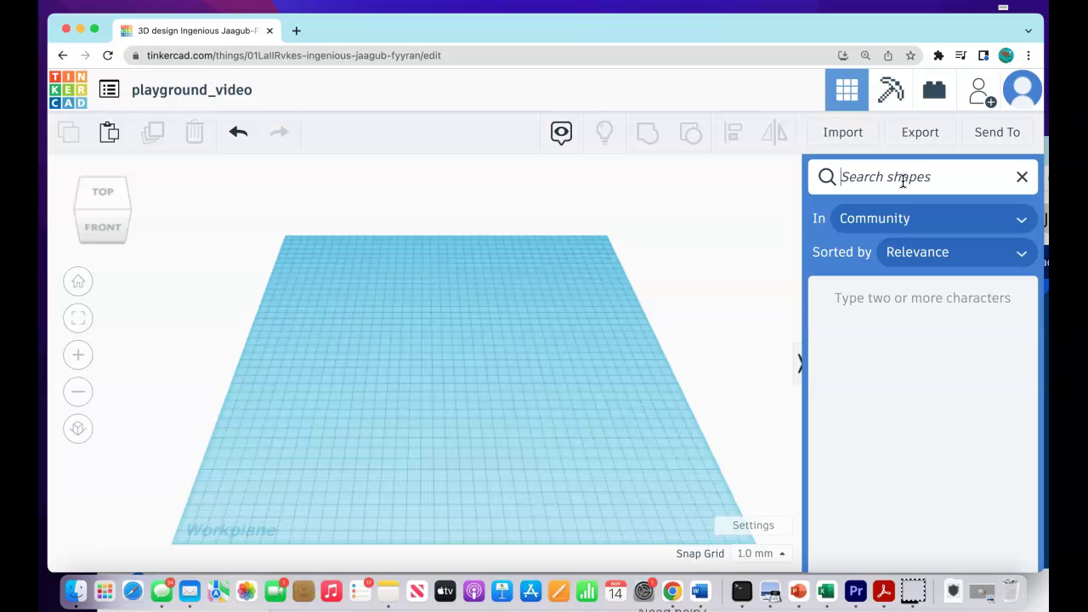
{"action": "type", "text": "spring"}
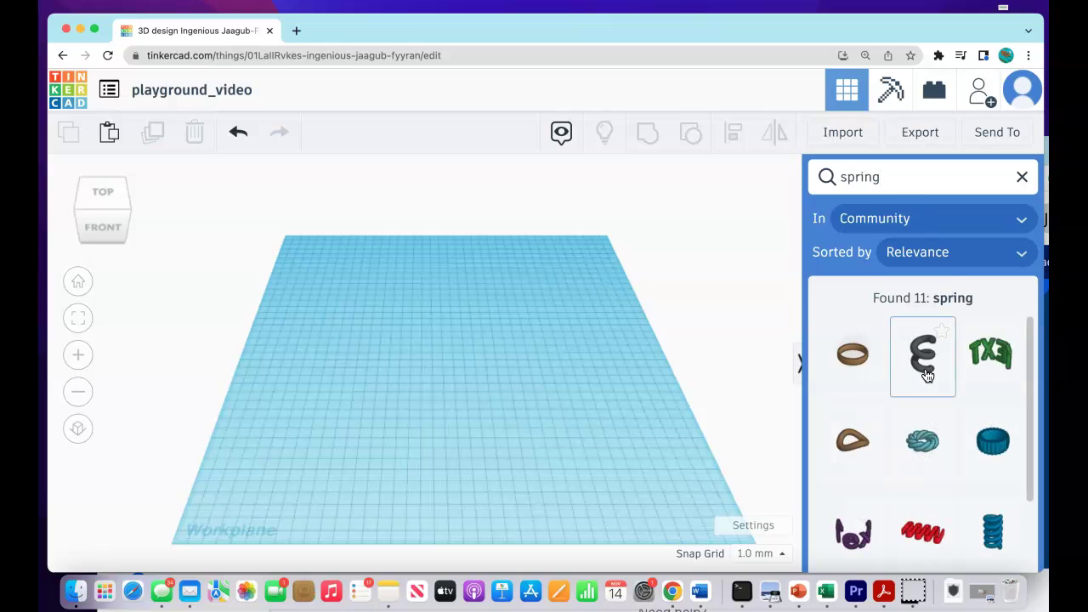
{"action": "left_click", "coordinate": [927, 376]}
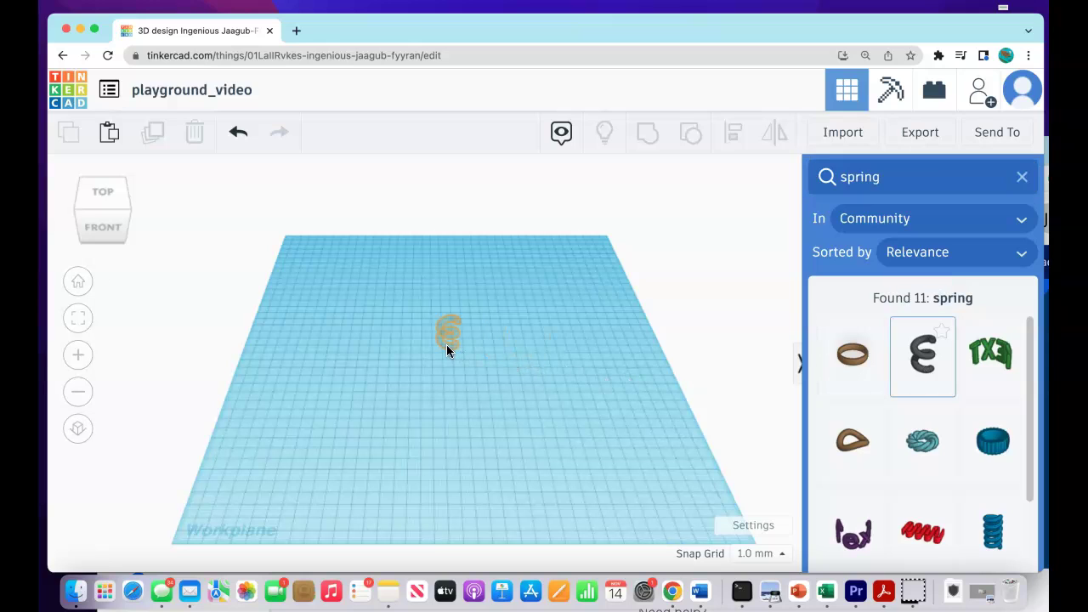
{"action": "left_click", "coordinate": [446, 345]}
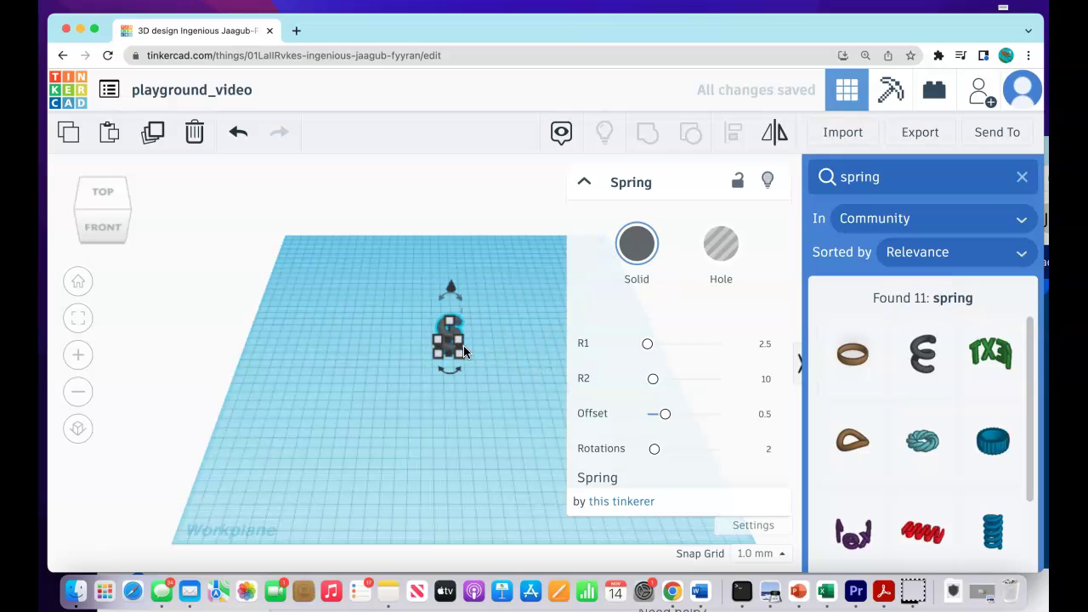
{"action": "scroll", "coordinate": [518, 308], "scroll_direction": "up", "scroll_amount": 3}
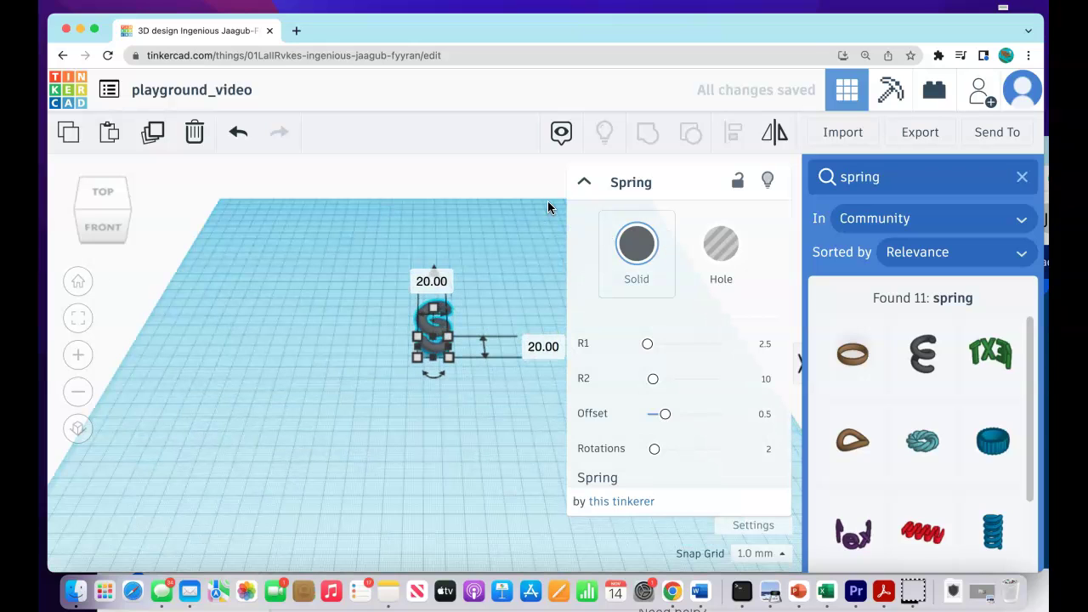
{"action": "left_click", "coordinate": [1020, 179]}
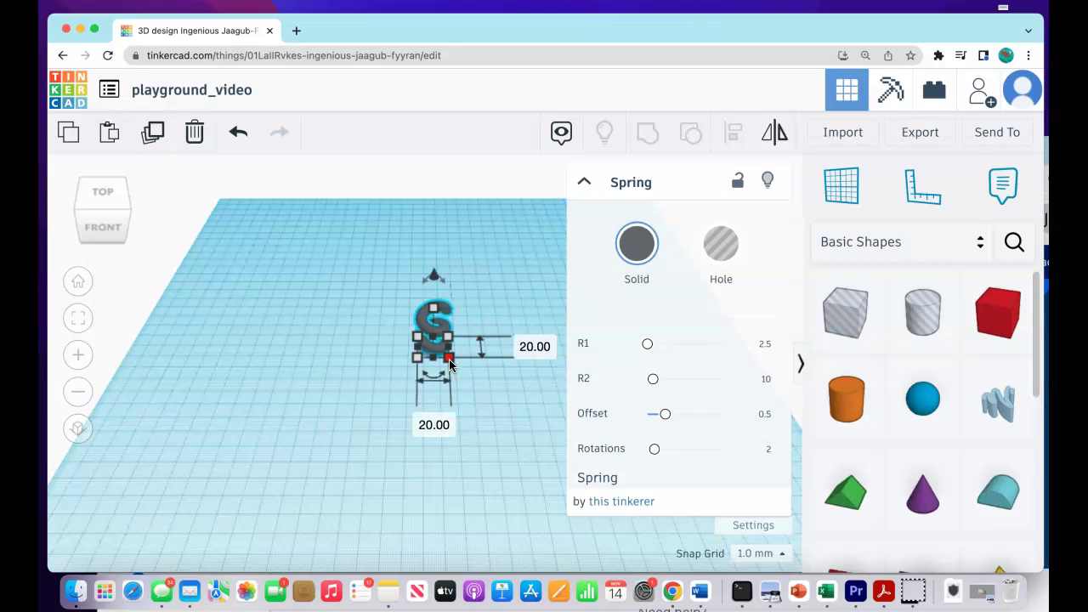
- Enlarge the spring proportionally from its corner to a width of 80 mm
{"action": "left_click_drag", "start_coordinate": [450, 363], "coordinate": [495, 413]}
{"action": "left_click", "coordinate": [464, 467]}
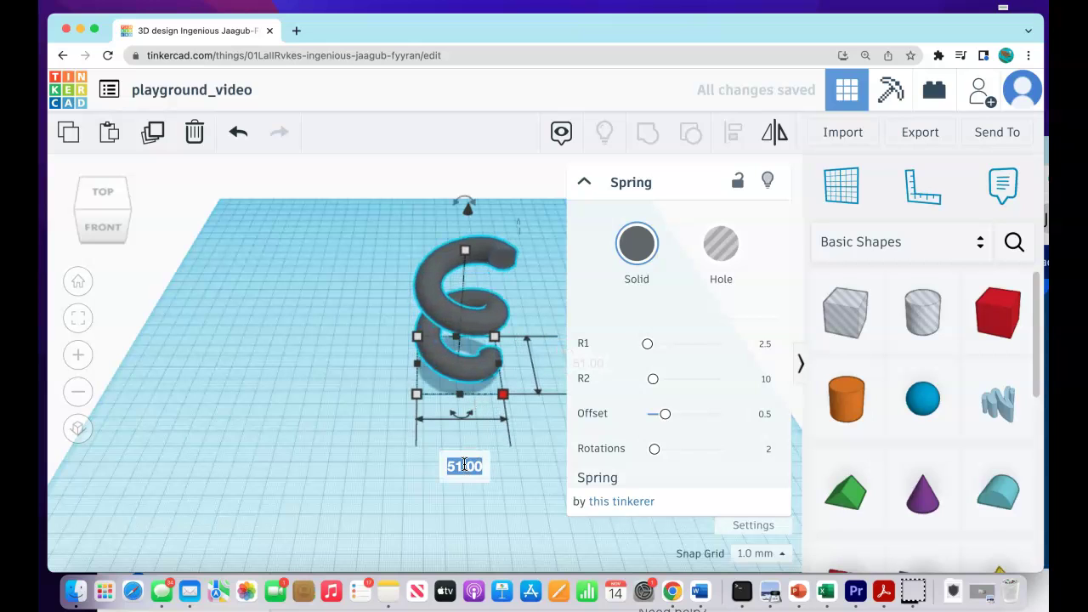
{"action": "double_click", "coordinate": [475, 468]}
{"action": "type", "text": "80"}
{"action": "key", "text": "Return"}
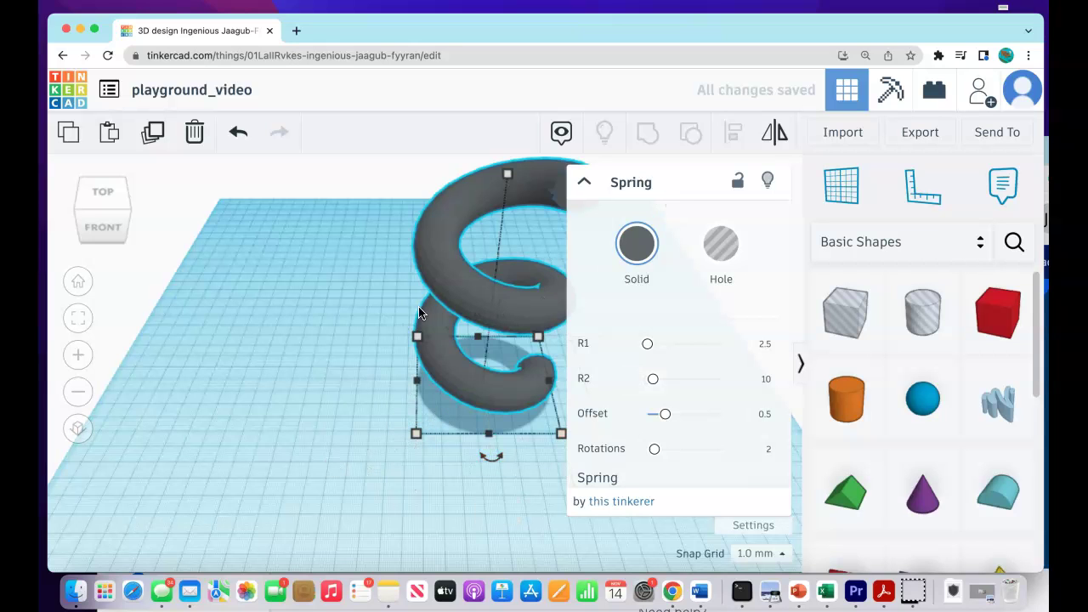
- Collapse the spring's properties and recolour the spring with the preset bright red
{"action": "middle_click_drag", "start_coordinate": [425, 398], "coordinate": [334, 316]}
{"action": "key", "text": "f"}
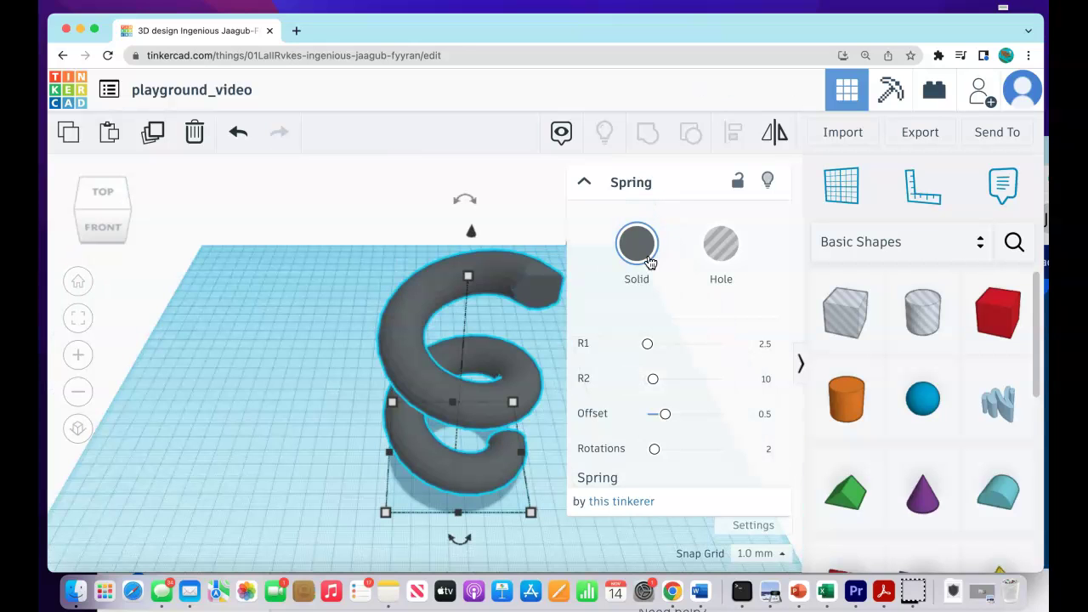
{"action": "left_click", "coordinate": [585, 182]}
{"action": "right_click_drag", "start_coordinate": [659, 364], "coordinate": [454, 252]}
{"action": "right_click_drag", "start_coordinate": [488, 309], "coordinate": [421, 327]}
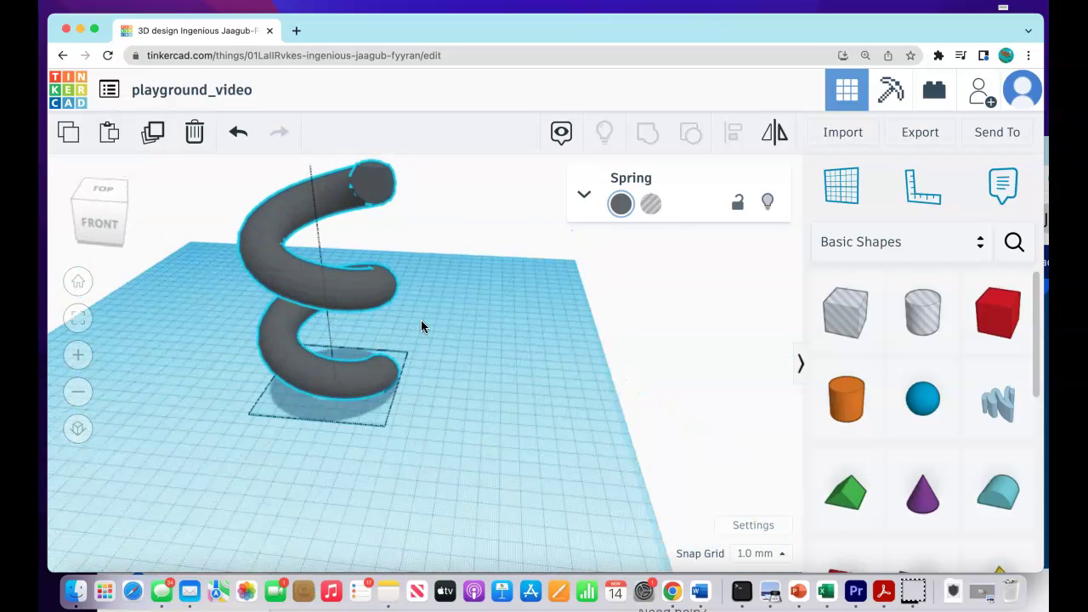
{"action": "left_click", "coordinate": [621, 206]}
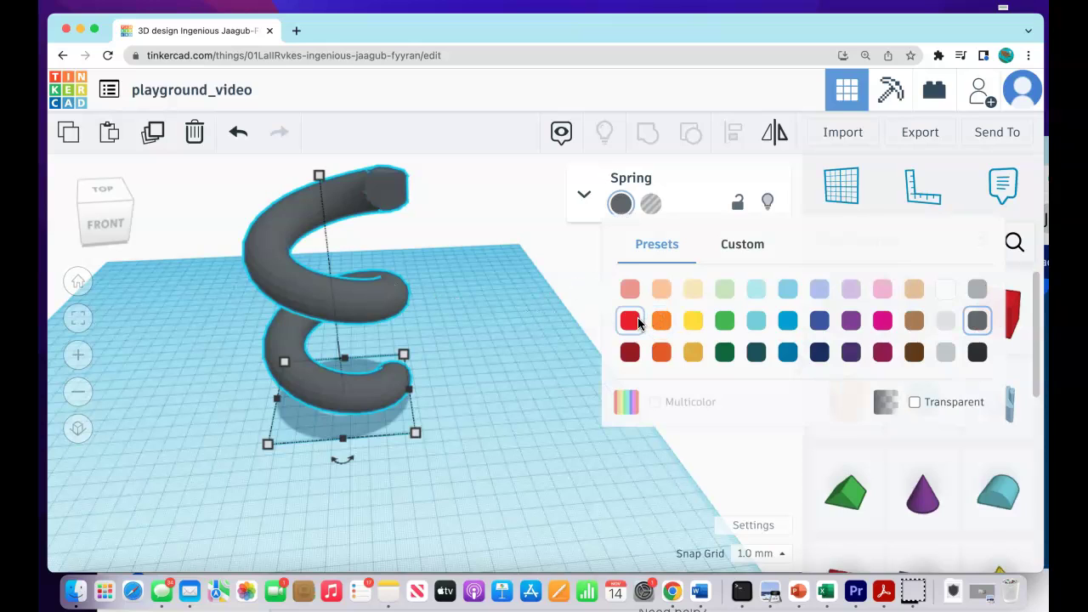
{"action": "left_click", "coordinate": [637, 321]}
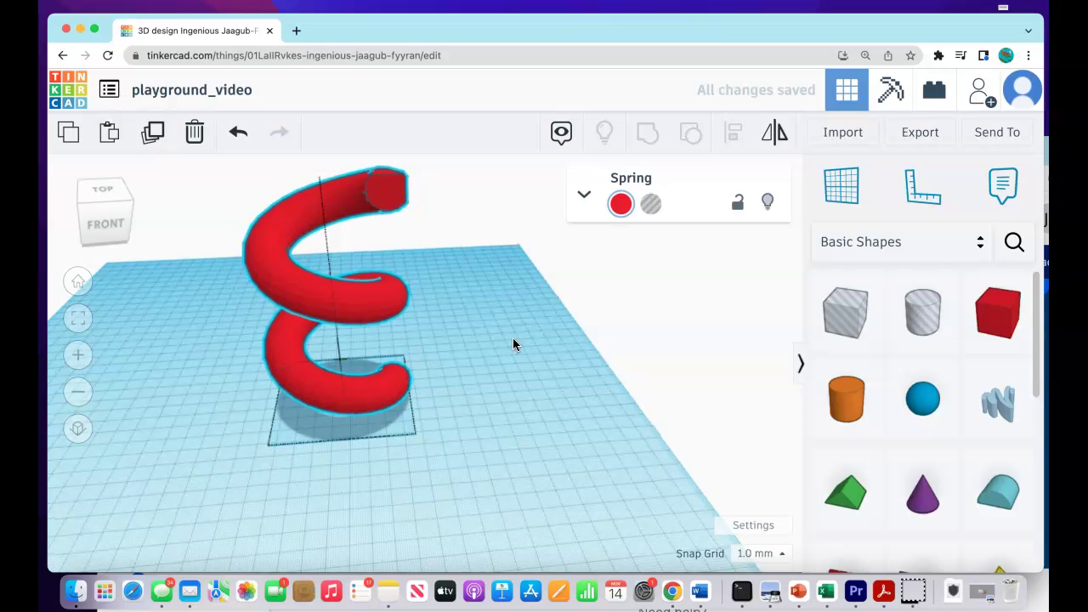
- Duplicate the red spring in place and raise the copy slightly above the original
{"action": "right_click_drag", "start_coordinate": [517, 350], "coordinate": [365, 372]}
{"action": "left_click", "coordinate": [365, 372]}
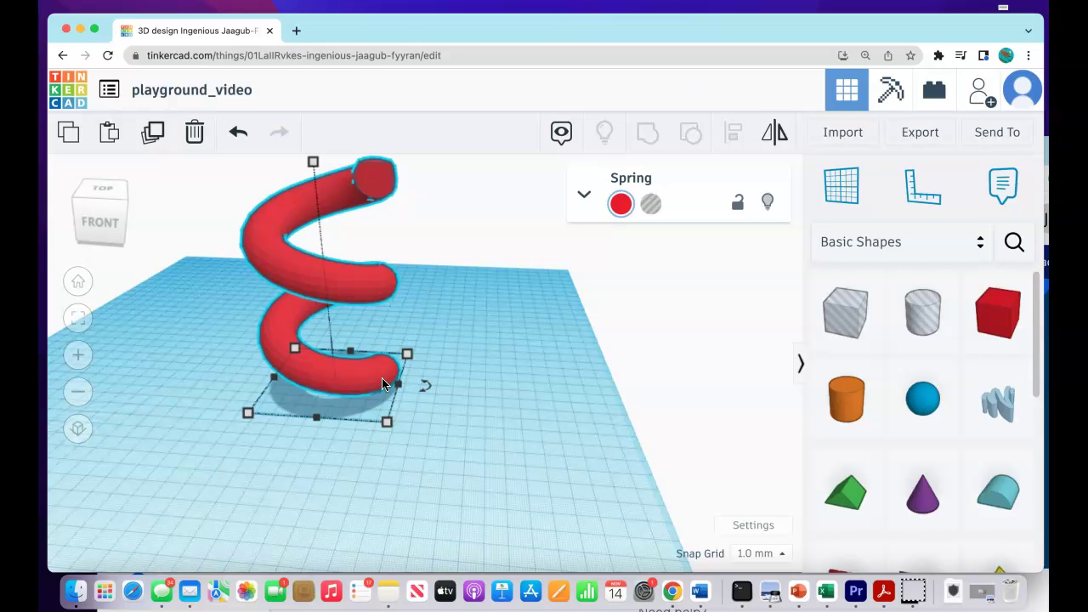
{"action": "key", "text": "super+Up"}
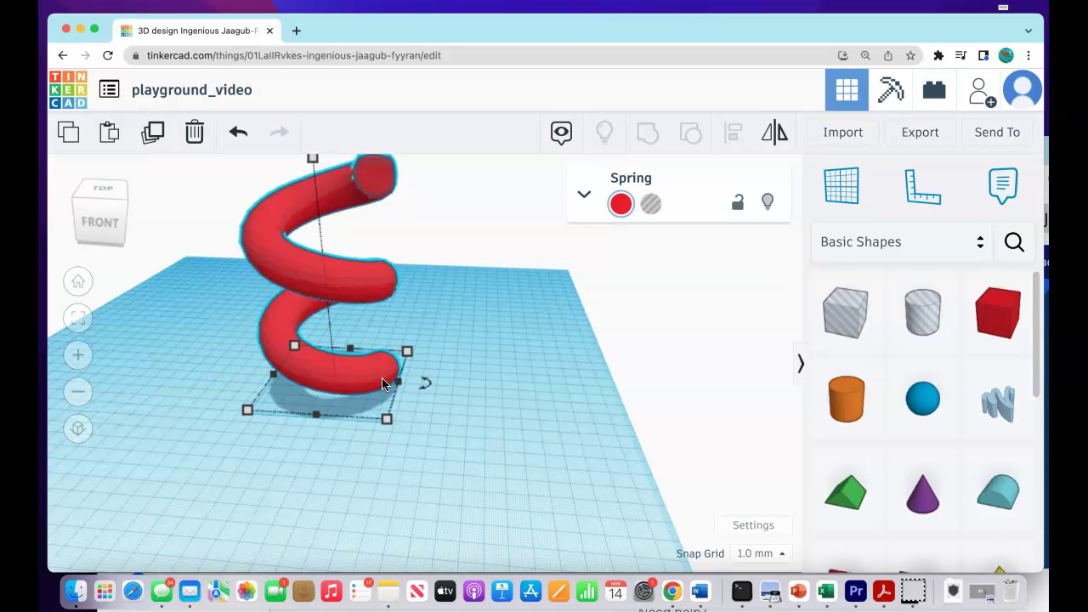
{"action": "key", "text": "Up"}
{"action": "key", "text": "Up"}
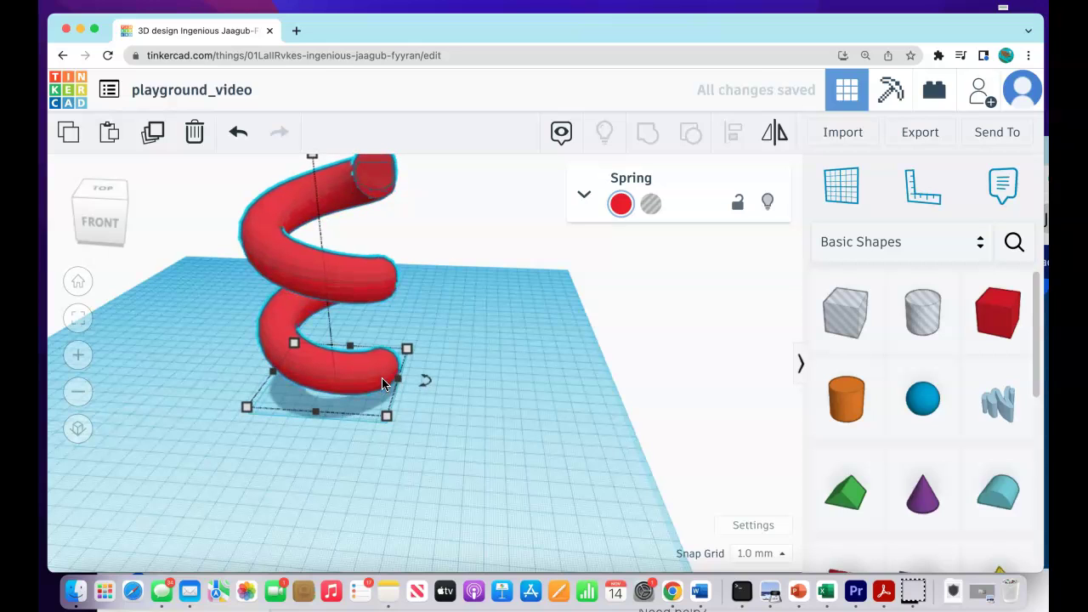
- Turn the raised spring copy into a hole and group it with the solid spring to carve an open slide channel
{"action": "mouse_move", "coordinate": [404, 348]}
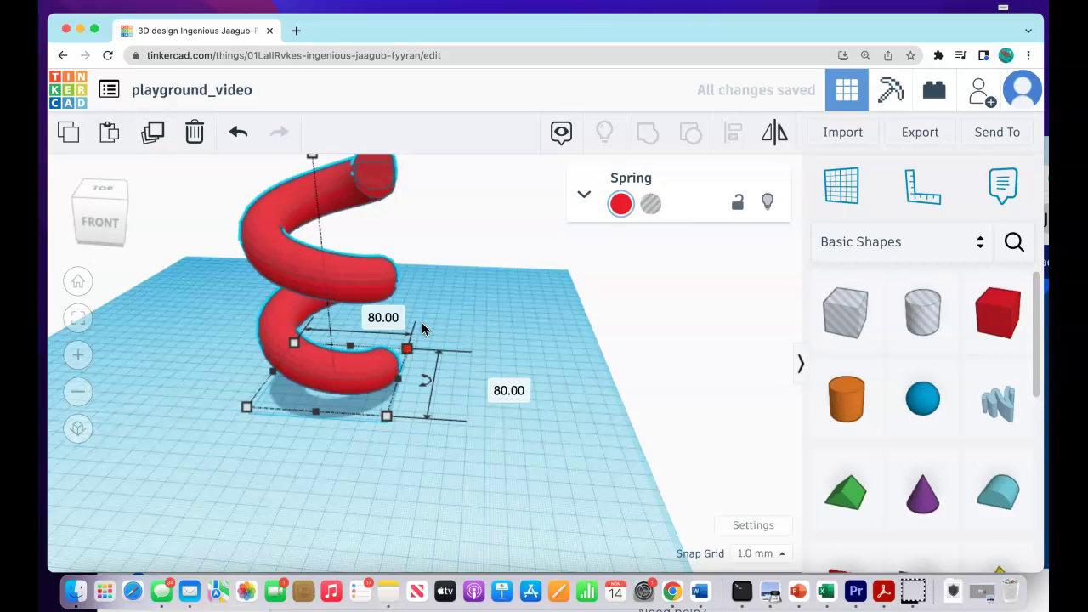
{"action": "left_click", "coordinate": [587, 199]}
{"action": "left_click", "coordinate": [719, 244]}
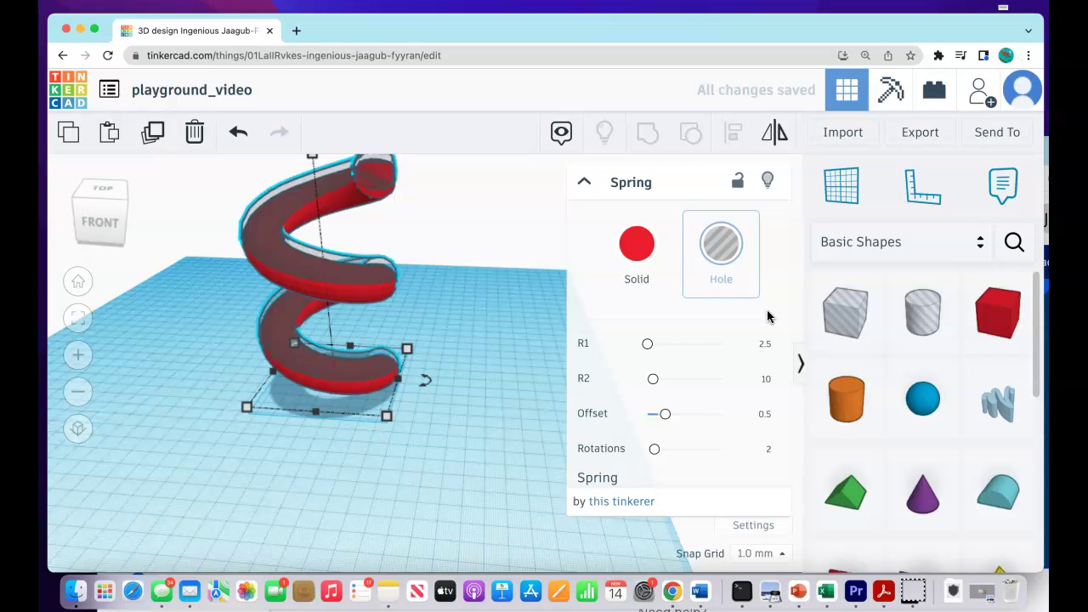
{"action": "left_click", "coordinate": [503, 424]}
{"action": "left_click_drag", "start_coordinate": [197, 427], "coordinate": [517, 160]}
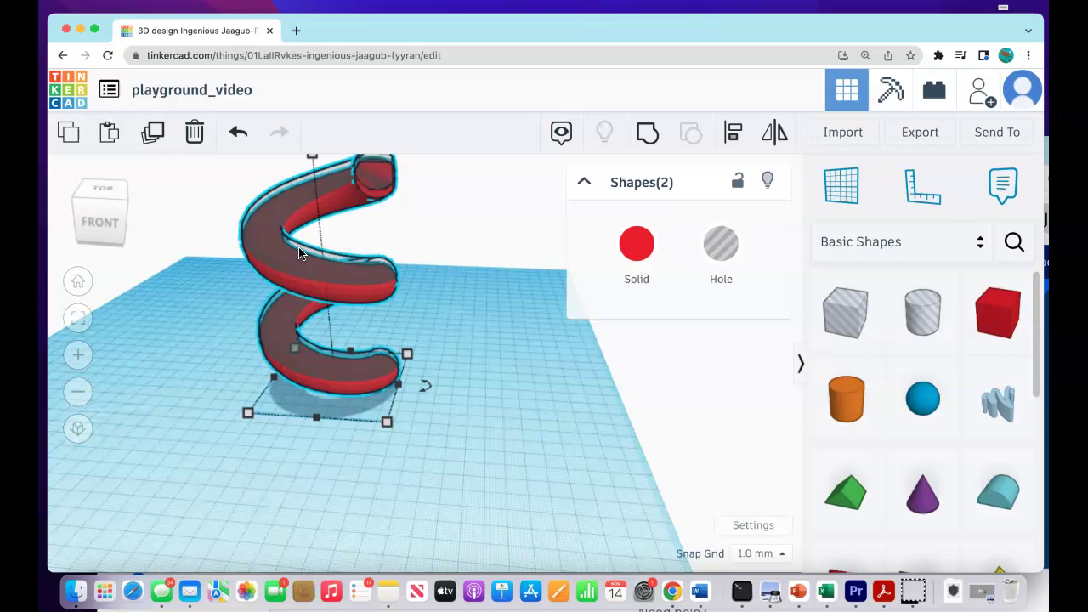
{"action": "left_click", "coordinate": [647, 136]}
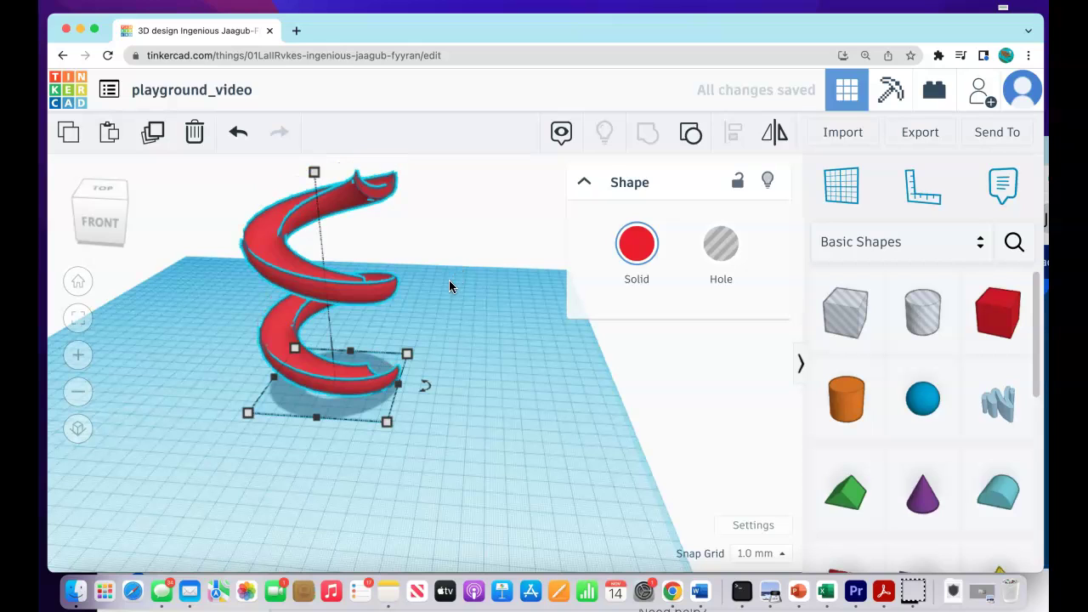
{"action": "mouse_move", "coordinate": [436, 327]}
{"action": "middle_mouse_down"}
{"action": "mouse_move", "coordinate": [405, 333]}
{"action": "mouse_move", "coordinate": [423, 328]}
{"action": "middle_mouse_up"}
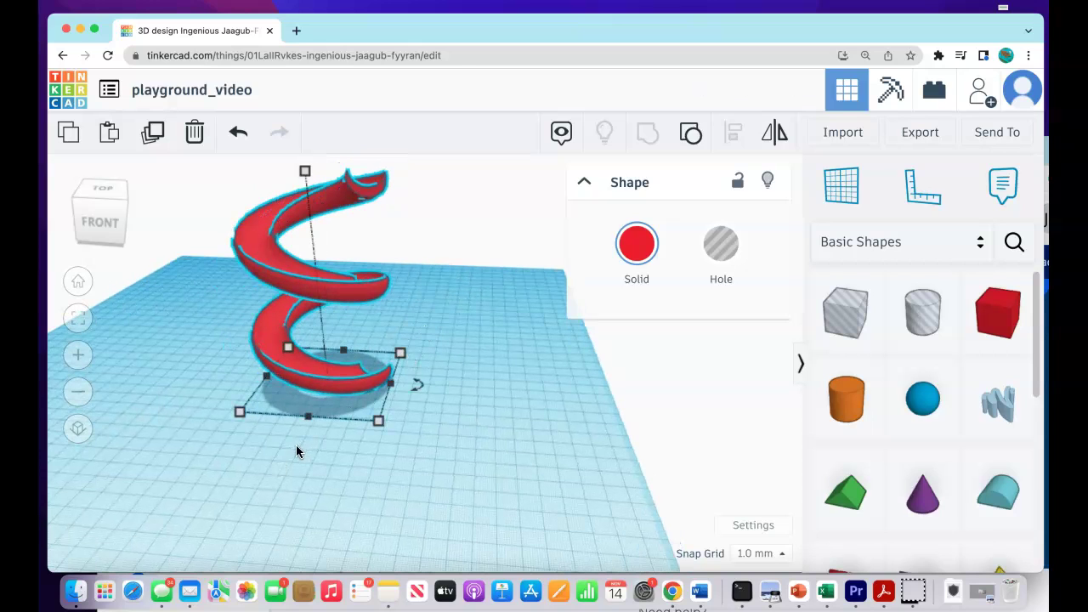
{"action": "left_click", "coordinate": [273, 465]}
{"action": "right_click_drag", "start_coordinate": [470, 402], "coordinate": [576, 483]}
{"action": "right_click_drag", "start_coordinate": [372, 347], "coordinate": [299, 417]}
{"action": "right_click_drag", "start_coordinate": [383, 379], "coordinate": [270, 360]}
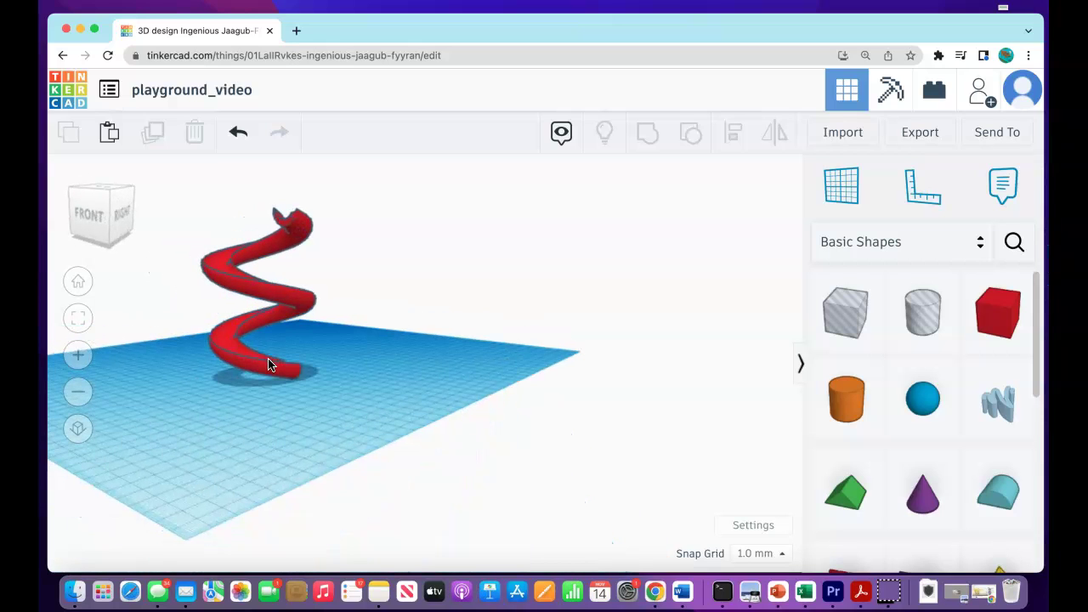
- Raise the grouped red slide by about 3 mm
{"action": "left_click", "coordinate": [270, 362]}
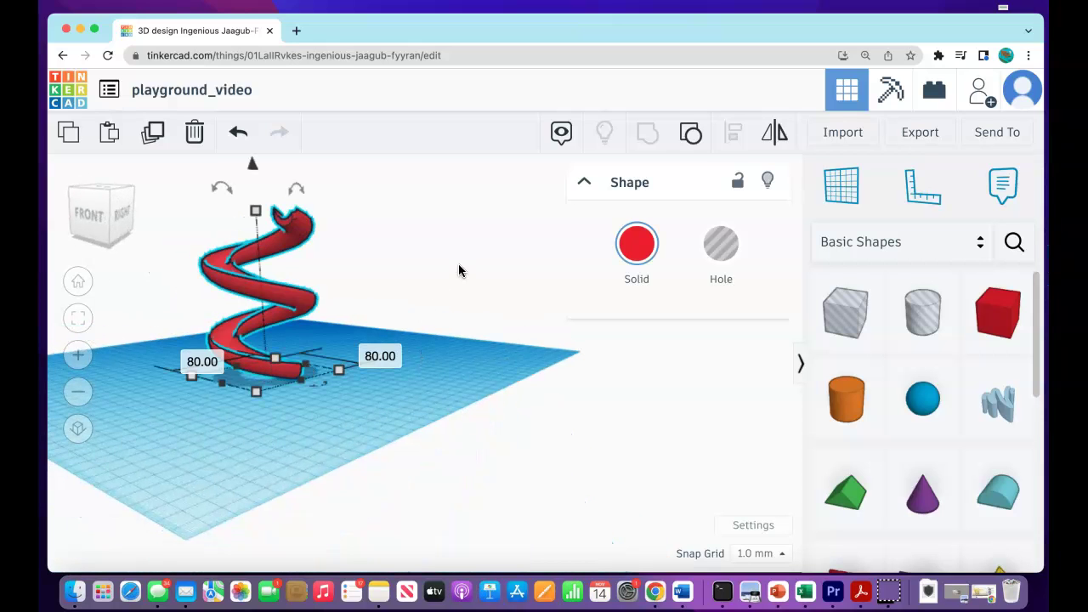
{"action": "key", "text": "super+Up"}
{"action": "key", "text": "super+Up"}
{"action": "key", "text": "super+Up"}
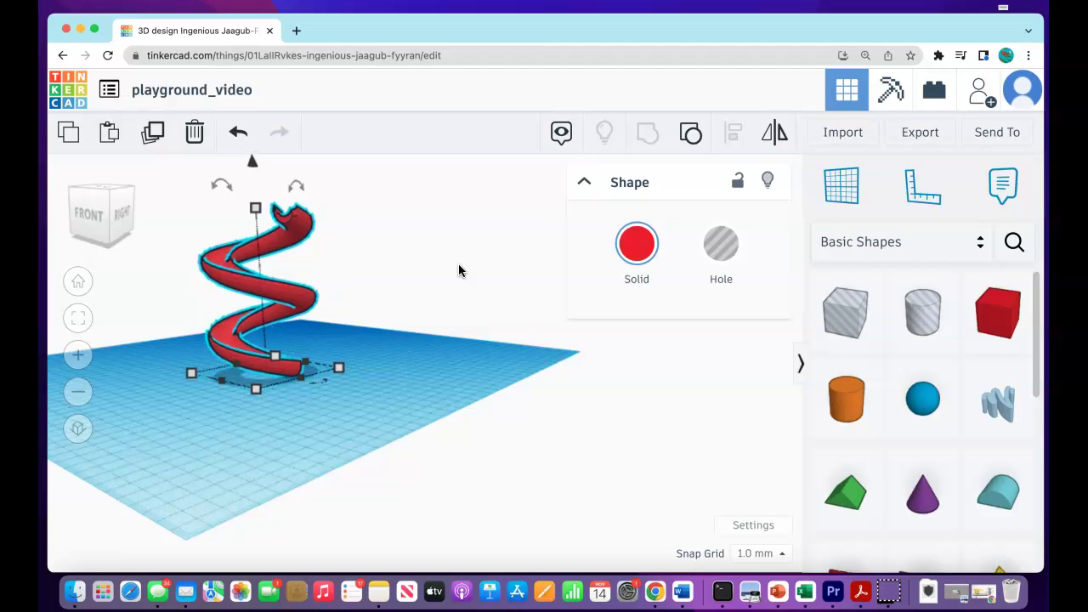
{"action": "left_click", "coordinate": [330, 342]}
- Examine the carved channel and the slide's lower end from several angles and distances
{"action": "scroll", "coordinate": [268, 355], "scroll_direction": "down", "scroll_amount": 2}
{"action": "scroll", "coordinate": [268, 354], "scroll_direction": "up", "scroll_amount": 3}
{"action": "mouse_move", "coordinate": [267, 358]}
{"action": "right_mouse_down"}
{"action": "mouse_move", "coordinate": [298, 357]}
{"action": "mouse_move", "coordinate": [262, 342]}
{"action": "right_mouse_up"}
{"action": "scroll", "coordinate": [196, 321], "scroll_direction": "up", "scroll_amount": 2}
{"action": "scroll", "coordinate": [194, 321], "scroll_direction": "up", "scroll_amount": 3}
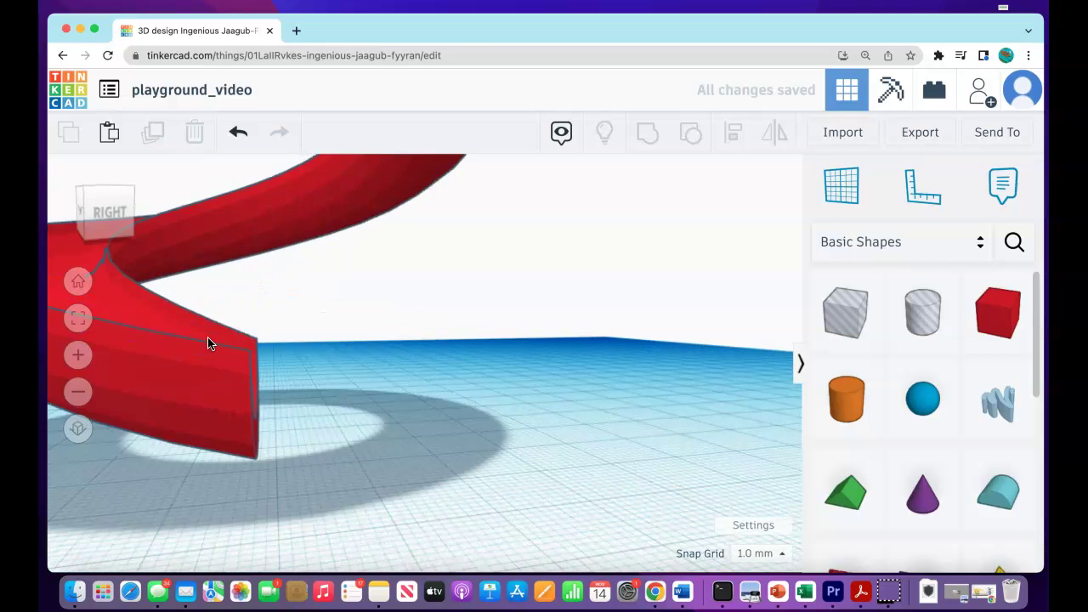
{"action": "scroll", "coordinate": [212, 344], "scroll_direction": "down", "scroll_amount": 3}
{"action": "scroll", "coordinate": [255, 361], "scroll_direction": "up", "scroll_amount": 1}
{"action": "right_click_drag", "start_coordinate": [273, 367], "coordinate": [243, 415]}
{"action": "scroll", "coordinate": [147, 422], "scroll_direction": "up", "scroll_amount": 4}
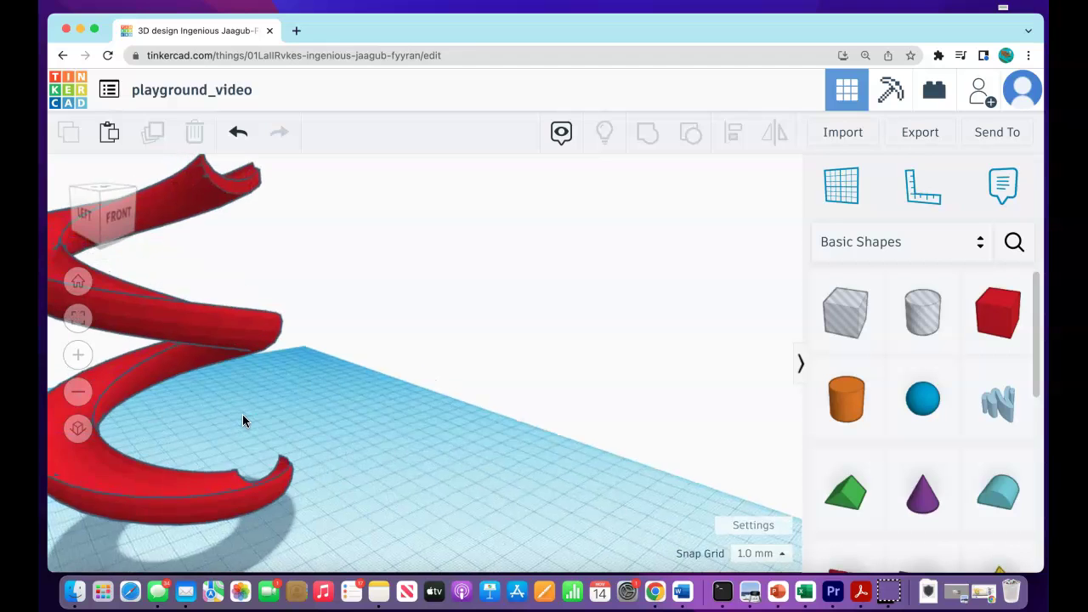
{"action": "scroll", "coordinate": [243, 415], "scroll_direction": "down", "scroll_amount": 3}
{"action": "right_click_drag", "start_coordinate": [210, 452], "coordinate": [171, 432]}
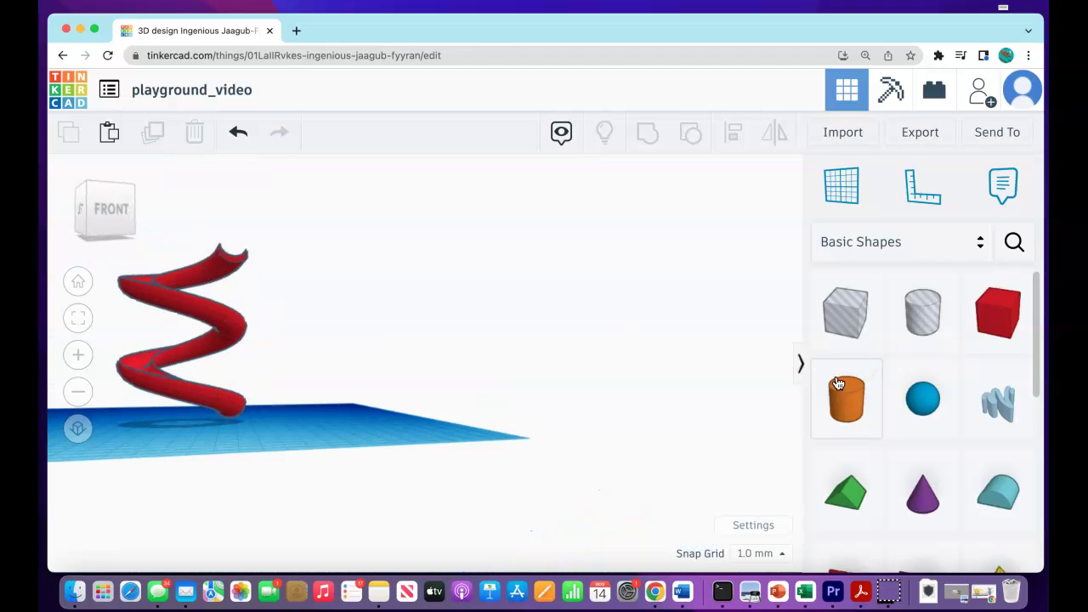
- Place a cylinder on the workplane near the slide's lower end and set its bevel to 2
{"action": "left_click_drag", "start_coordinate": [838, 384], "coordinate": [259, 429]}
{"action": "right_click_drag", "start_coordinate": [259, 430], "coordinate": [176, 426]}
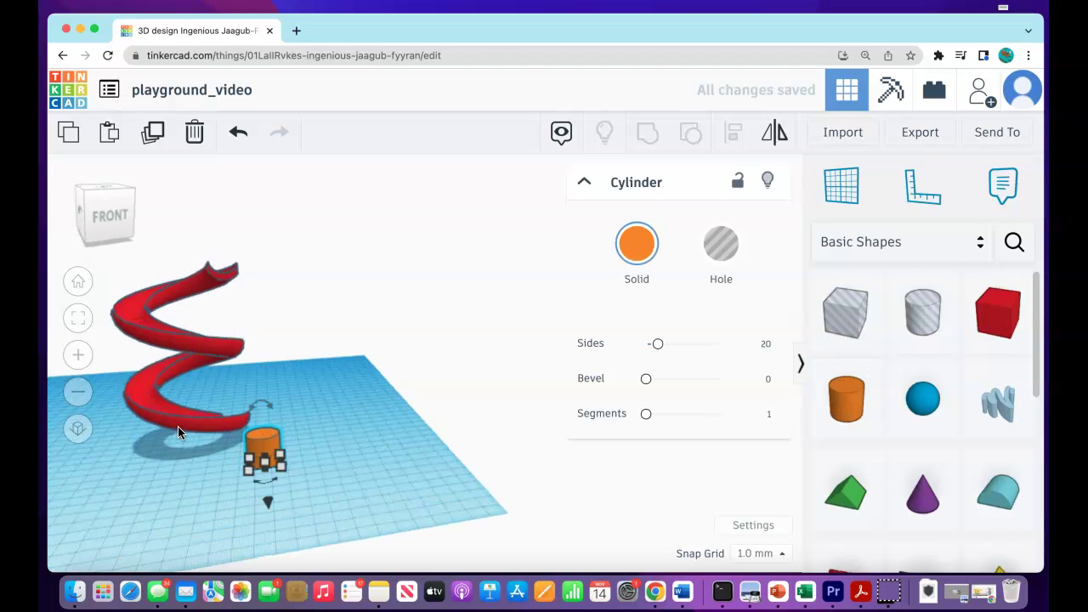
{"action": "scroll", "coordinate": [179, 429], "scroll_direction": "up", "scroll_amount": 6}
{"action": "scroll", "coordinate": [352, 419], "scroll_direction": "down", "scroll_amount": 3}
{"action": "left_click_drag", "start_coordinate": [645, 382], "coordinate": [664, 379]}
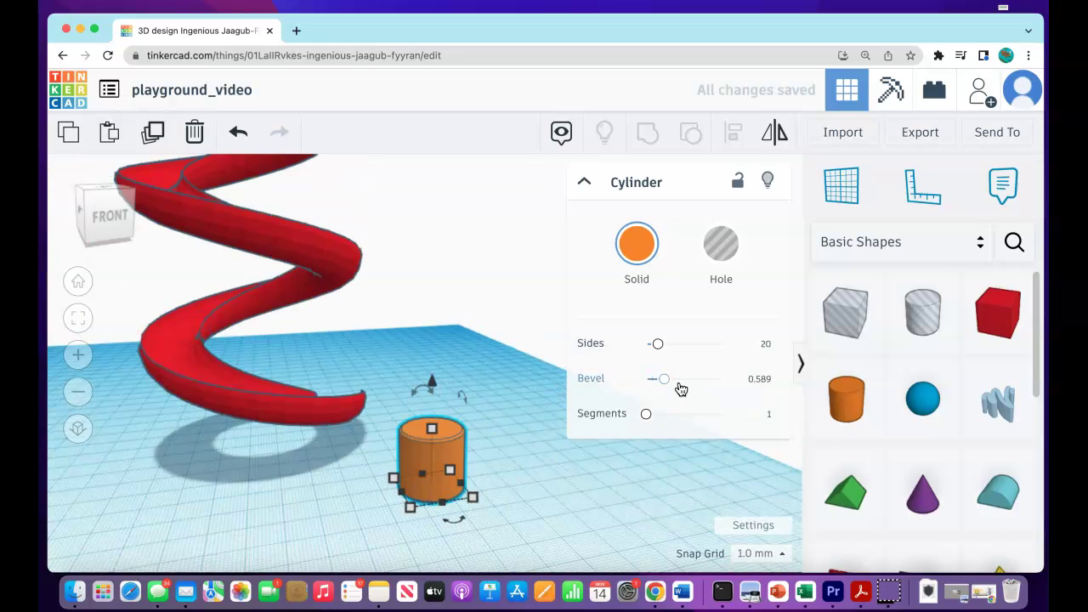
{"action": "left_click", "coordinate": [765, 380]}
{"action": "type", "text": "2"}
{"action": "key", "text": "Return"}
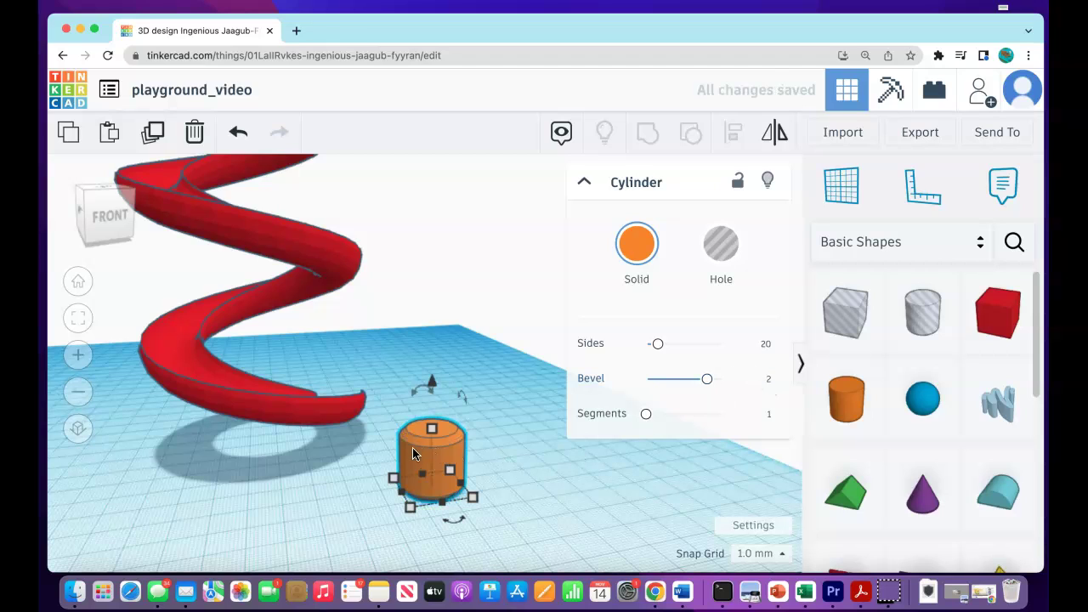
- Shrink the bevelled cylinder proportionally to a height of 6 mm
{"action": "mouse_move", "coordinate": [428, 432]}
{"action": "left_click_drag", "start_coordinate": [432, 428], "coordinate": [440, 467]}
{"action": "left_click", "coordinate": [548, 470]}
{"action": "type", "text": "6"}
{"action": "key", "text": "Return"}
{"action": "left_click", "coordinate": [312, 454]}
{"action": "right_click_drag", "start_coordinate": [311, 448], "coordinate": [246, 418]}
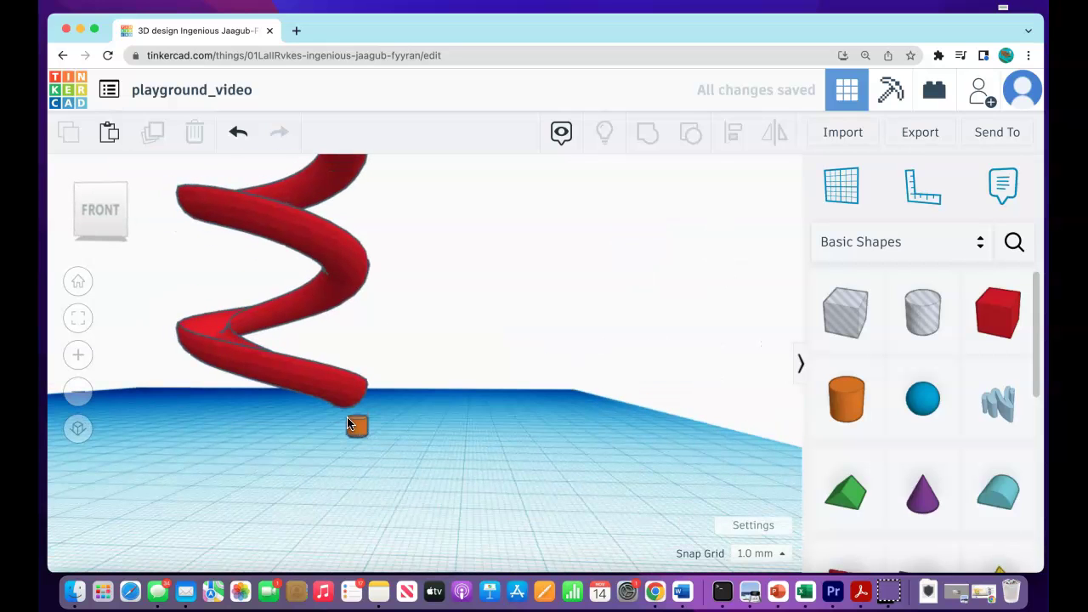
- Move the small orange cylinder across the workplane to the underside of the slide's lower end
{"action": "left_click_drag", "start_coordinate": [347, 416], "coordinate": [329, 397]}
{"action": "right_click_drag", "start_coordinate": [329, 397], "coordinate": [315, 473]}
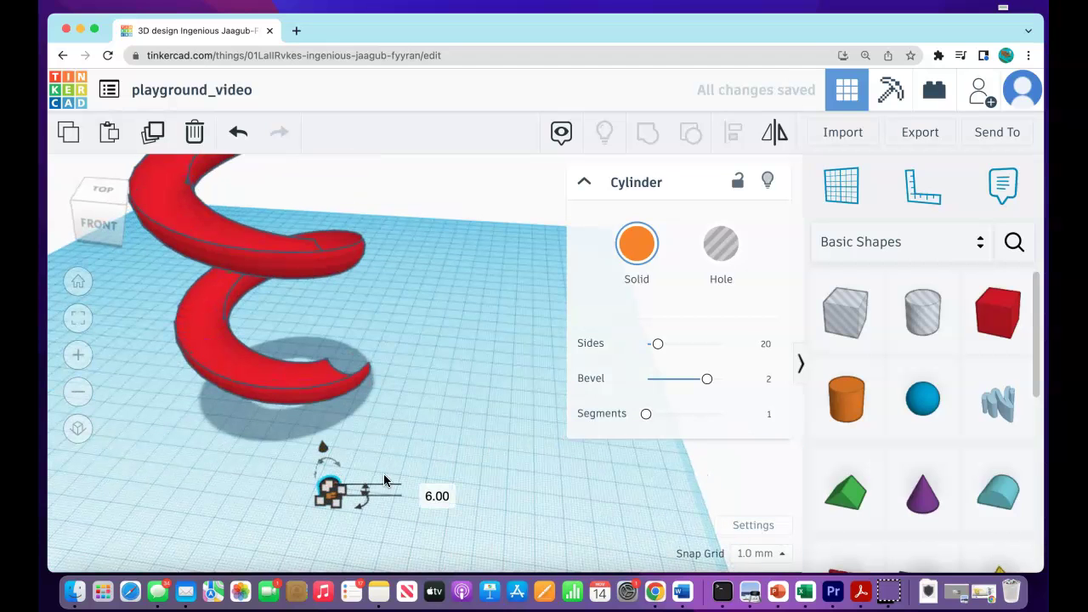
{"action": "left_click_drag", "start_coordinate": [336, 483], "coordinate": [327, 473]}
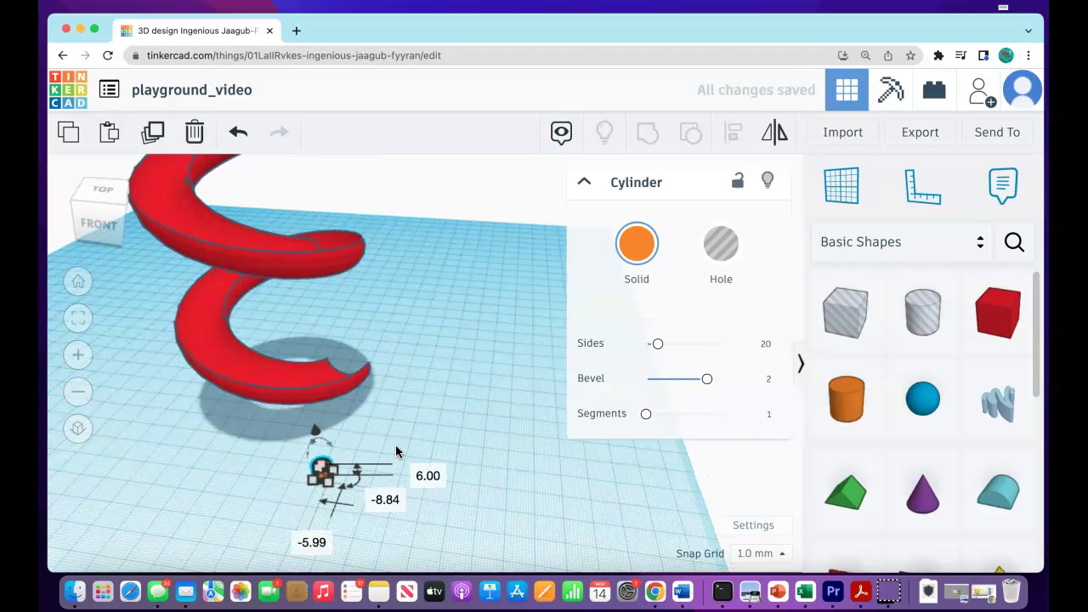
{"action": "key", "text": "Down"}
{"action": "key", "text": "Left"}
{"action": "key", "text": "Down"}
{"action": "key", "text": "Up"}
{"action": "key", "text": "Up"}
{"action": "key", "text": "Up"}
{"action": "key", "text": "Up"}
{"action": "key", "text": "Up"}
{"action": "key", "text": "Up"}
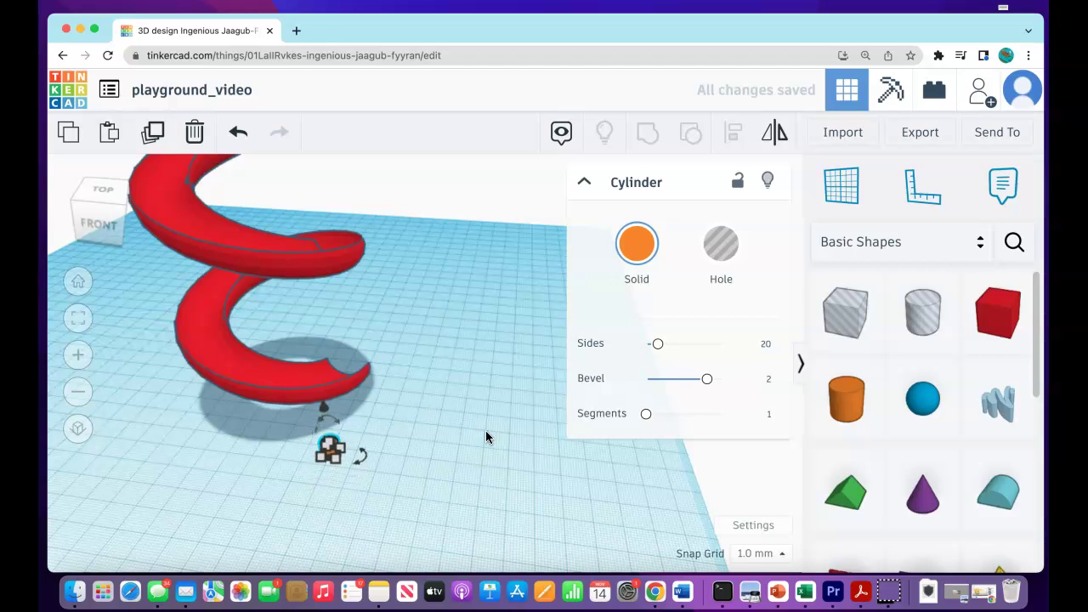
{"action": "key", "text": "Up"}
{"action": "key", "text": "Up"}
{"action": "key", "text": "Up"}
{"action": "key", "text": "Up"}
{"action": "key", "text": "Up"}
{"action": "key", "text": "Up"}
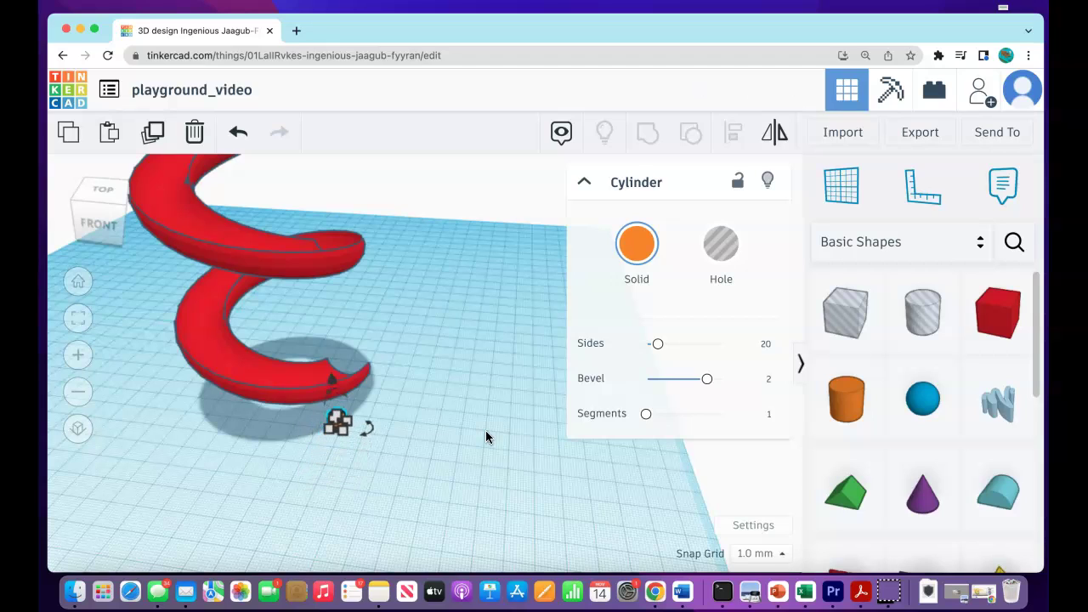
{"action": "key", "text": "Left"}
{"action": "key", "text": "Left"}
{"action": "key", "text": "Up"}
{"action": "key", "text": "Up"}
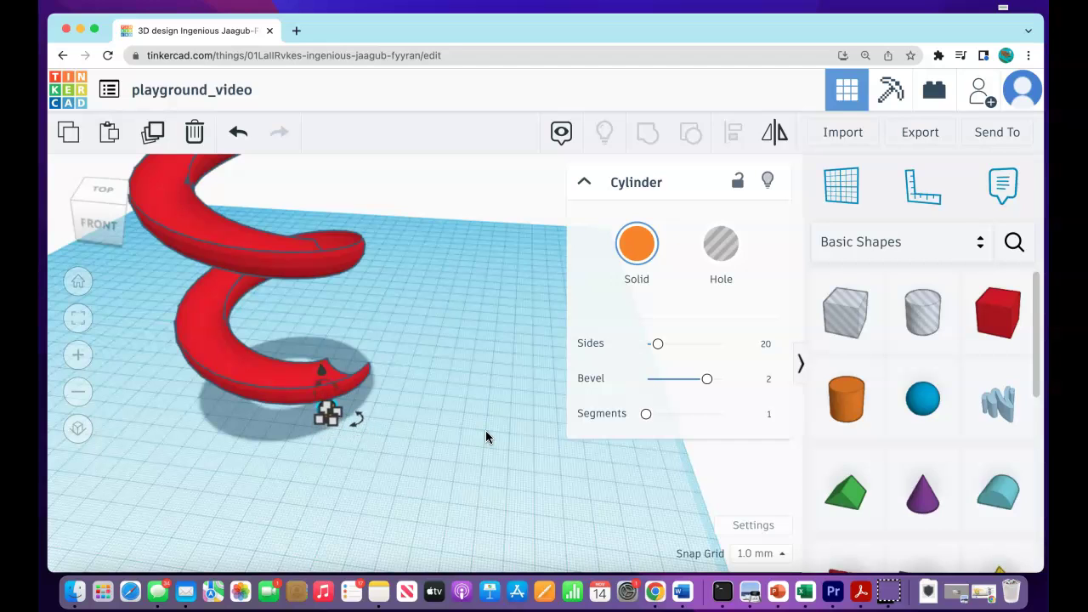
{"action": "key", "text": "Up"}
{"action": "key", "text": "Up"}
{"action": "key", "text": "Up"}
{"action": "key", "text": "Up"}
{"action": "left_click", "coordinate": [353, 429]}
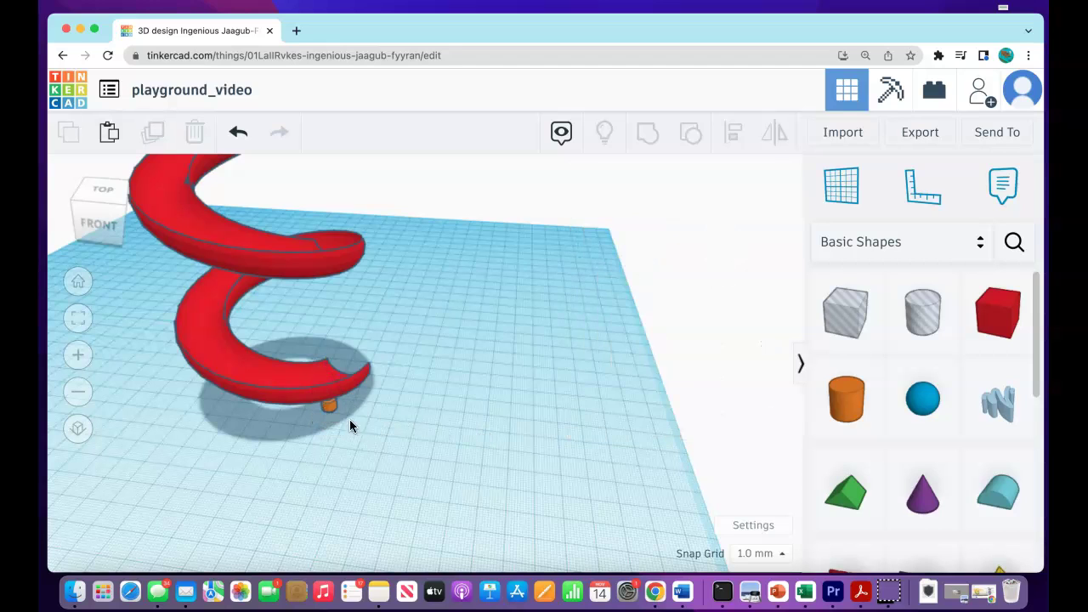
- Fine-tune the small cylinder's position so it supports the slide's lower end from beneath
{"action": "right_click_drag", "start_coordinate": [352, 429], "coordinate": [319, 405]}
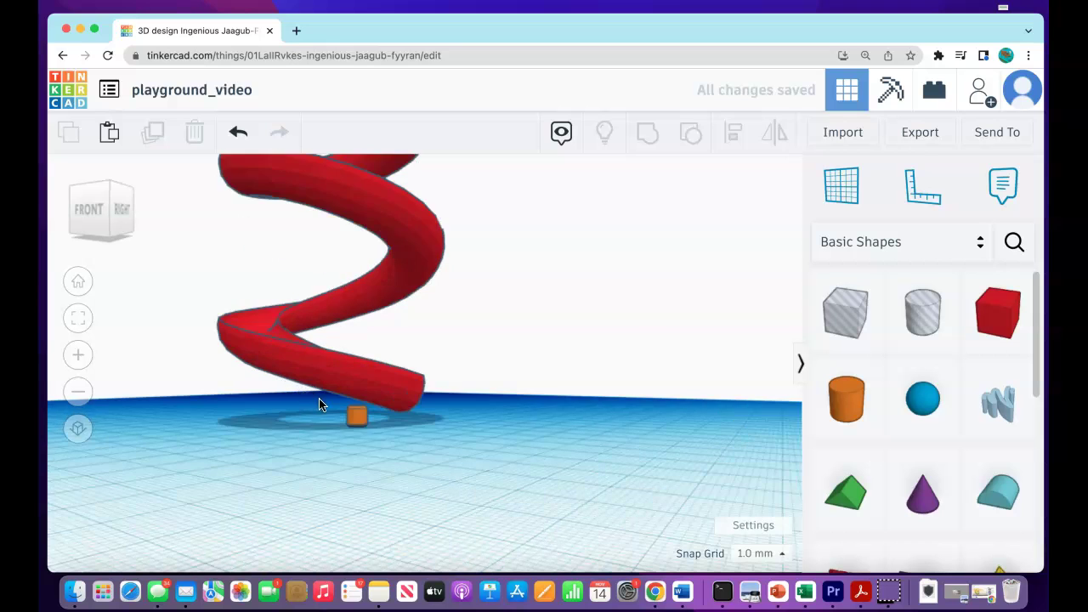
{"action": "scroll", "coordinate": [420, 440], "scroll_direction": "up", "scroll_amount": 5}
{"action": "left_click", "coordinate": [421, 441]}
{"action": "key", "text": "Right"}
{"action": "key", "text": "Right"}
{"action": "right_click_drag", "start_coordinate": [433, 443], "coordinate": [484, 478]}
{"action": "key", "text": "Up"}
{"action": "key", "text": "Up"}
{"action": "key", "text": "Up"}
{"action": "key", "text": "Up"}
{"action": "key", "text": "Up"}
{"action": "key", "text": "Up"}
{"action": "key", "text": "Up"}
{"action": "key", "text": "Up"}
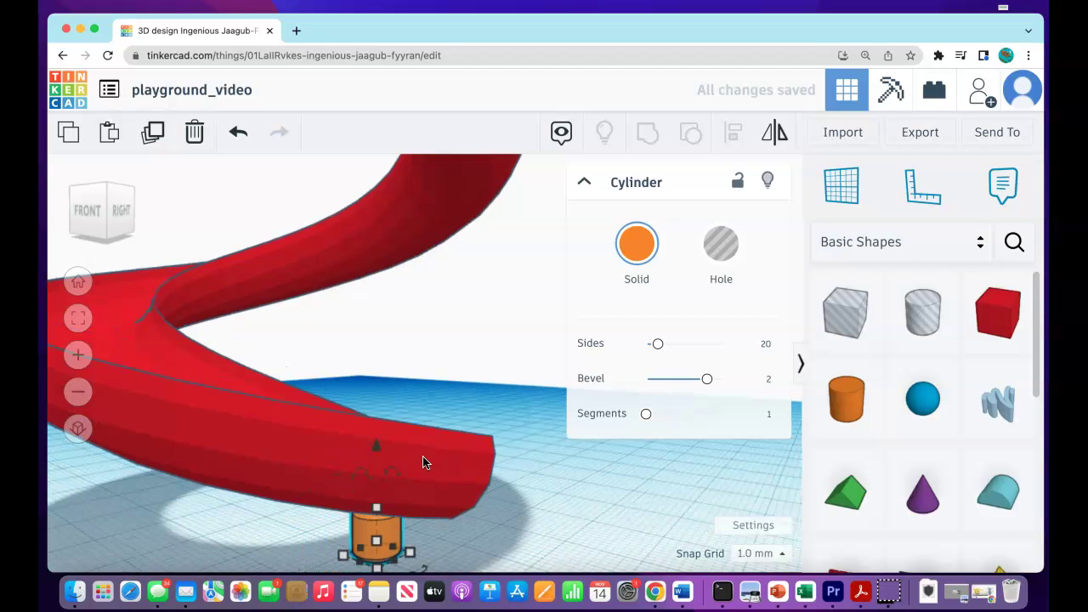
- Place a second cylinder beneath the slide's lowest coil and set its bevel to 2
{"action": "scroll", "coordinate": [412, 469], "scroll_direction": "down", "scroll_amount": 6}
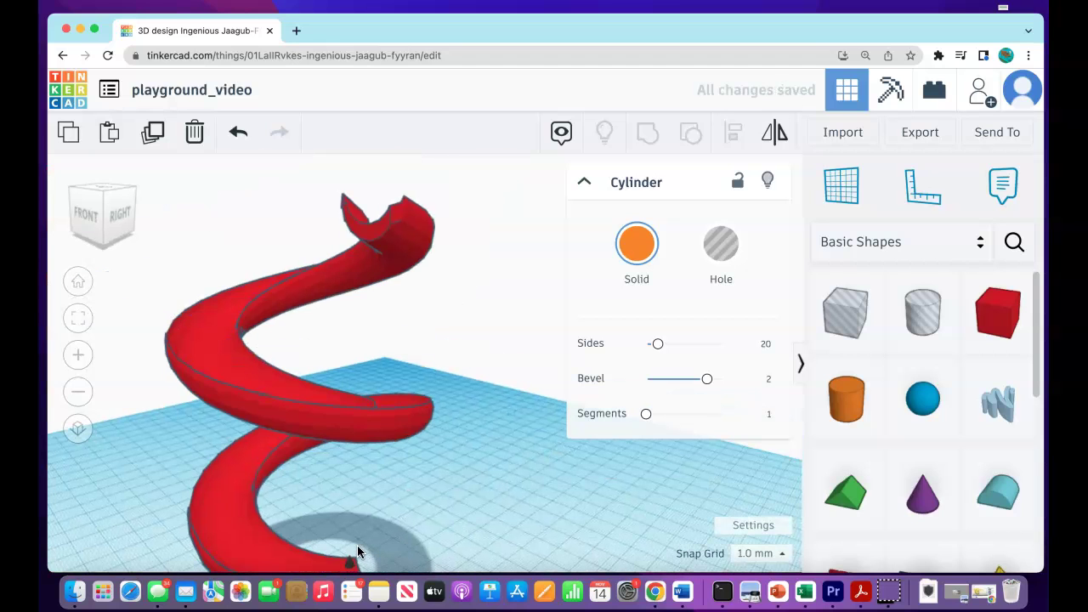
{"action": "left_click", "coordinate": [369, 541]}
{"action": "right_click_drag", "start_coordinate": [352, 507], "coordinate": [451, 510]}
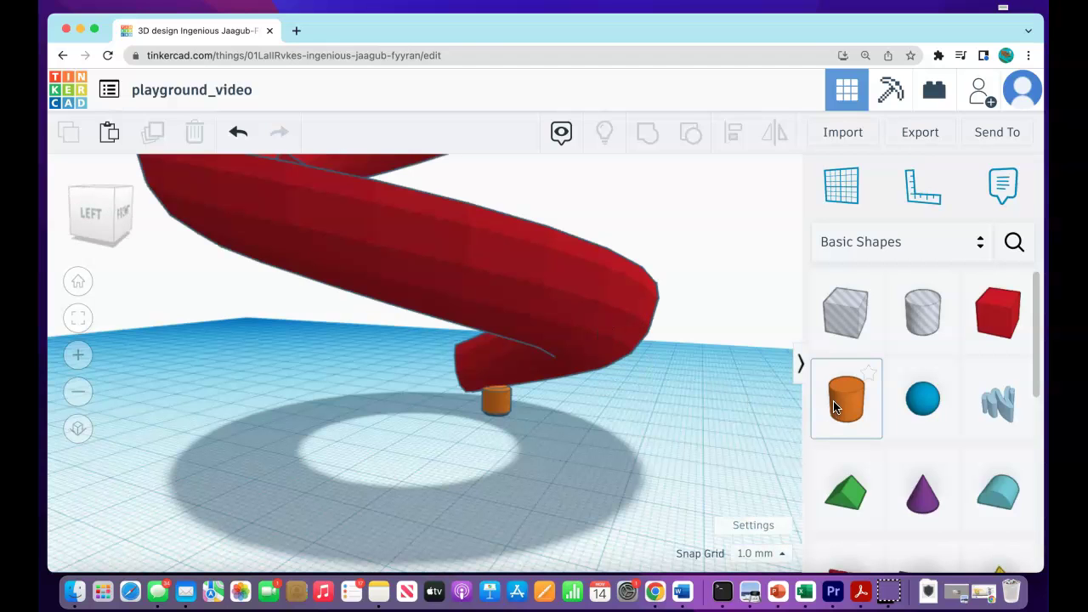
{"action": "left_click_drag", "start_coordinate": [833, 406], "coordinate": [516, 517]}
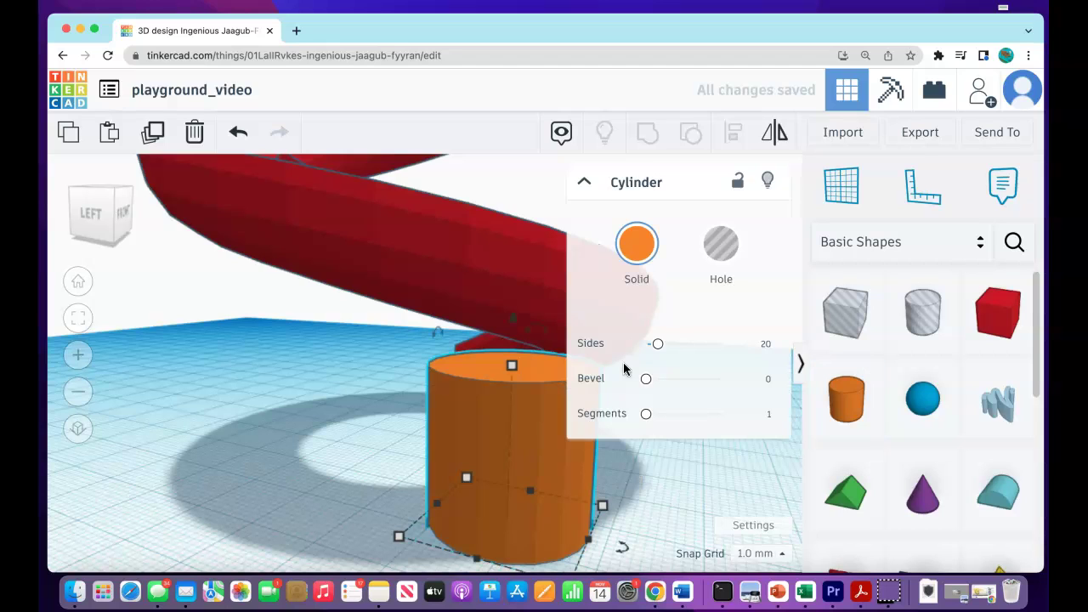
{"action": "left_click", "coordinate": [765, 382]}
{"action": "type", "text": "2"}
{"action": "key", "text": "Return"}
{"action": "left_click", "coordinate": [409, 376]}
{"action": "left_click", "coordinate": [543, 406]}
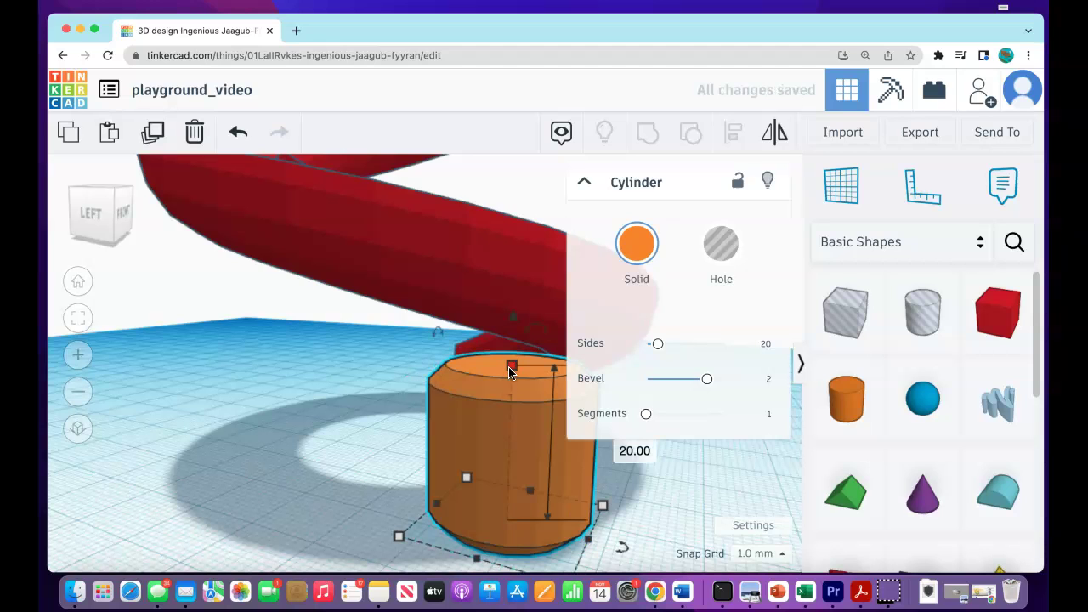
- Shrink the second cylinder proportionally to a height of 7 mm
{"action": "left_click_drag", "start_coordinate": [510, 371], "coordinate": [509, 418]}
{"action": "left_click", "coordinate": [617, 466]}
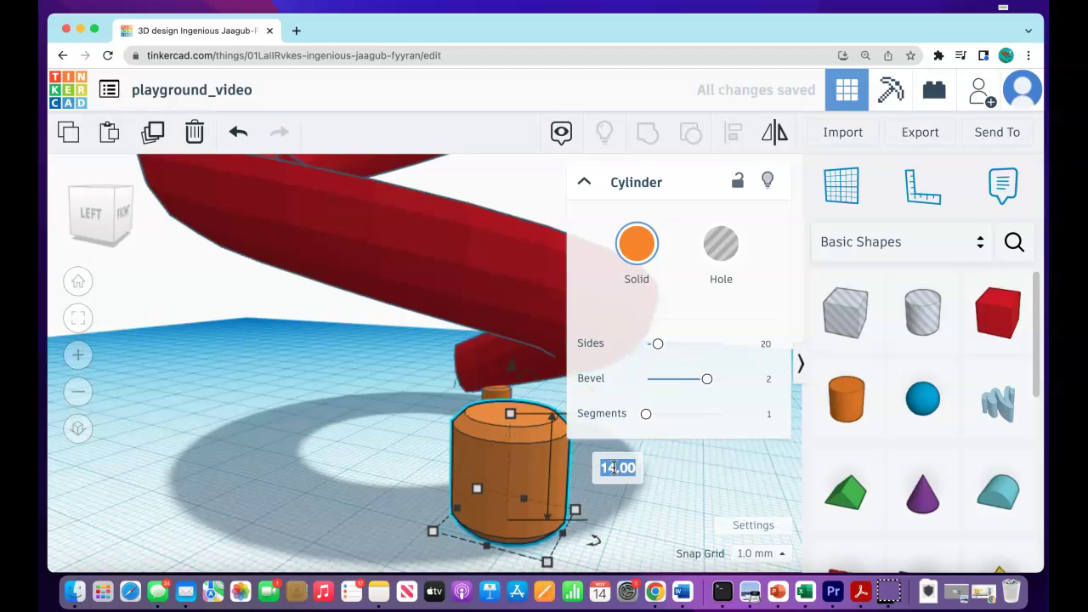
{"action": "type", "text": "7"}
{"action": "key", "text": "Return"}
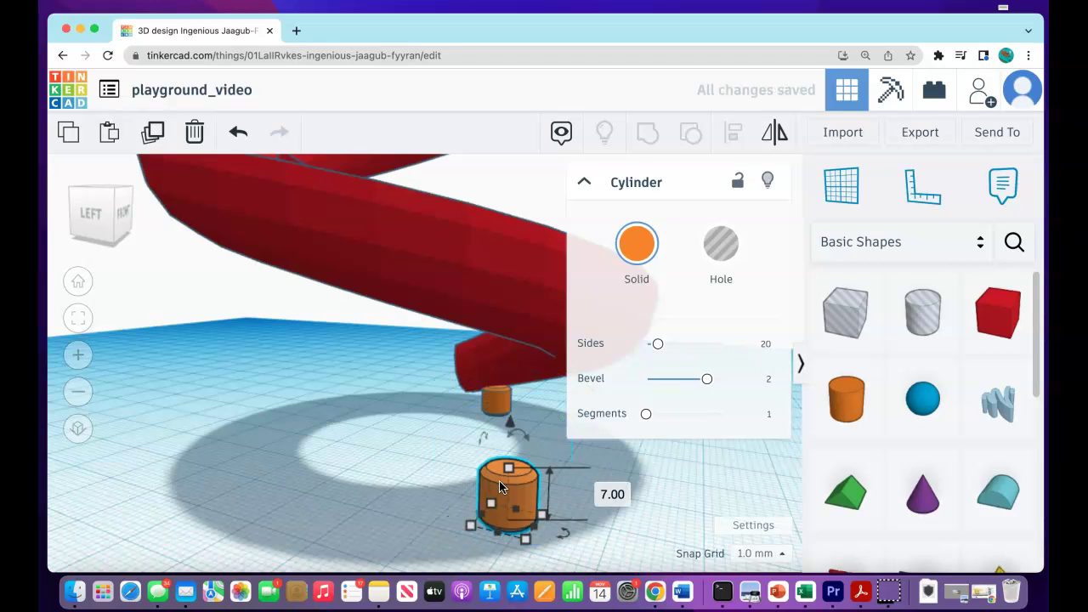
- Stretch the second cylinder upward into a tall post meeting the slide's underside, and undo the last adjustment
{"action": "left_click_drag", "start_coordinate": [489, 482], "coordinate": [476, 333]}
{"action": "right_click_drag", "start_coordinate": [505, 274], "coordinate": [403, 311]}
{"action": "left_click_drag", "start_coordinate": [392, 311], "coordinate": [387, 277]}
{"action": "right_click_drag", "start_coordinate": [440, 235], "coordinate": [354, 296]}
{"action": "right_click_drag", "start_coordinate": [332, 369], "coordinate": [270, 359]}
{"action": "key", "text": "super+z"}
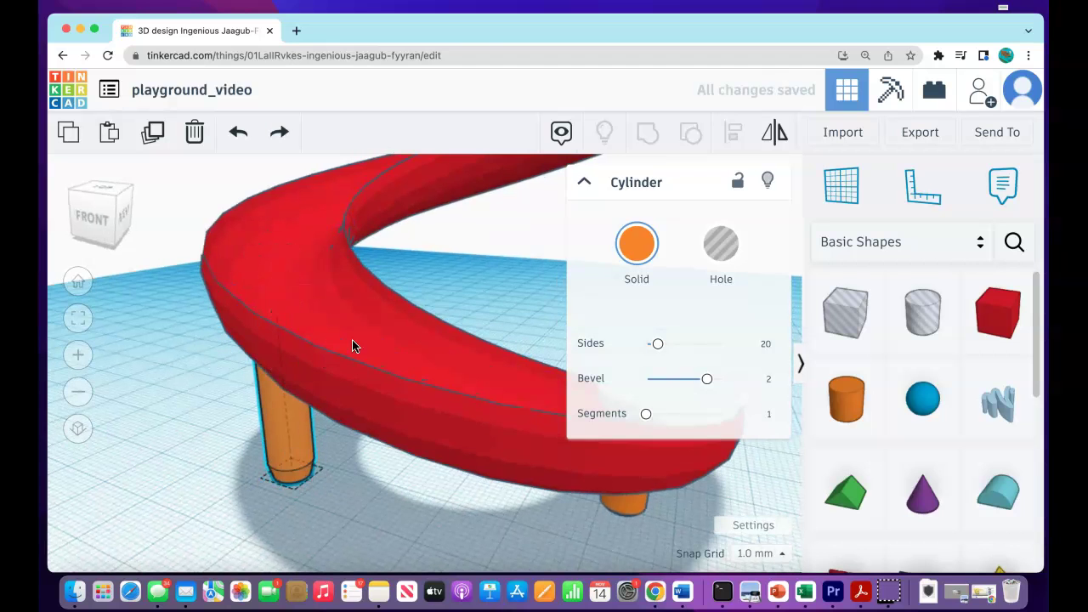
- Duplicate the tall orange post and position the copy beneath the next, higher section of the coil
{"action": "right_click_drag", "start_coordinate": [356, 343], "coordinate": [487, 413]}
{"action": "right_click_drag", "start_coordinate": [282, 375], "coordinate": [296, 393]}
{"action": "left_click", "coordinate": [467, 431]}
{"action": "left_click_drag", "start_coordinate": [487, 429], "coordinate": [290, 440], "text": "alt"}
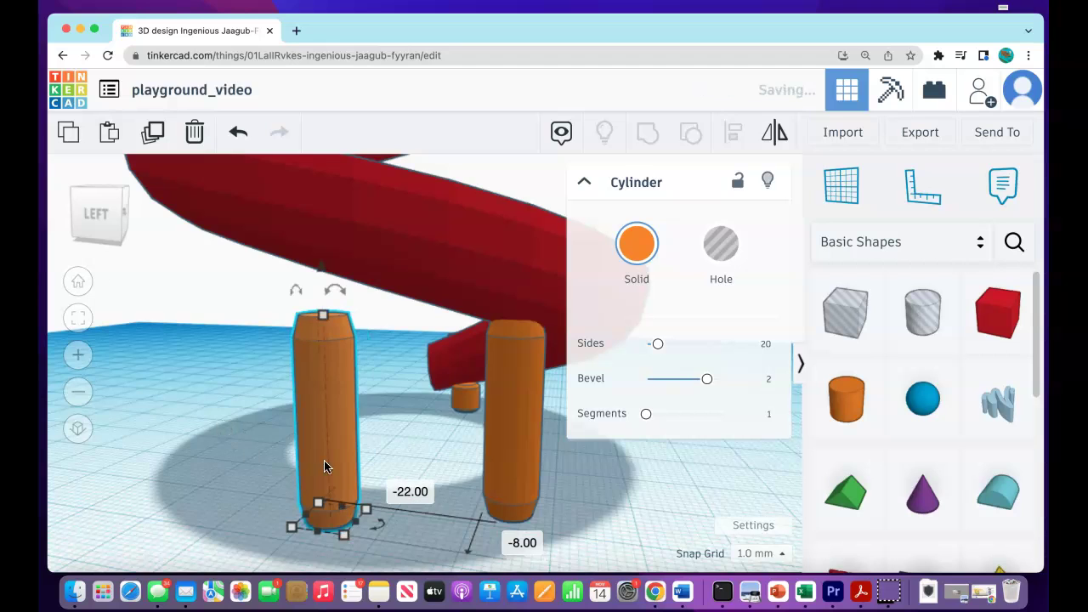
{"action": "right_click_drag", "start_coordinate": [326, 466], "coordinate": [461, 442]}
{"action": "left_click_drag", "start_coordinate": [462, 442], "coordinate": [328, 451]}
{"action": "right_click_drag", "start_coordinate": [355, 464], "coordinate": [356, 467]}
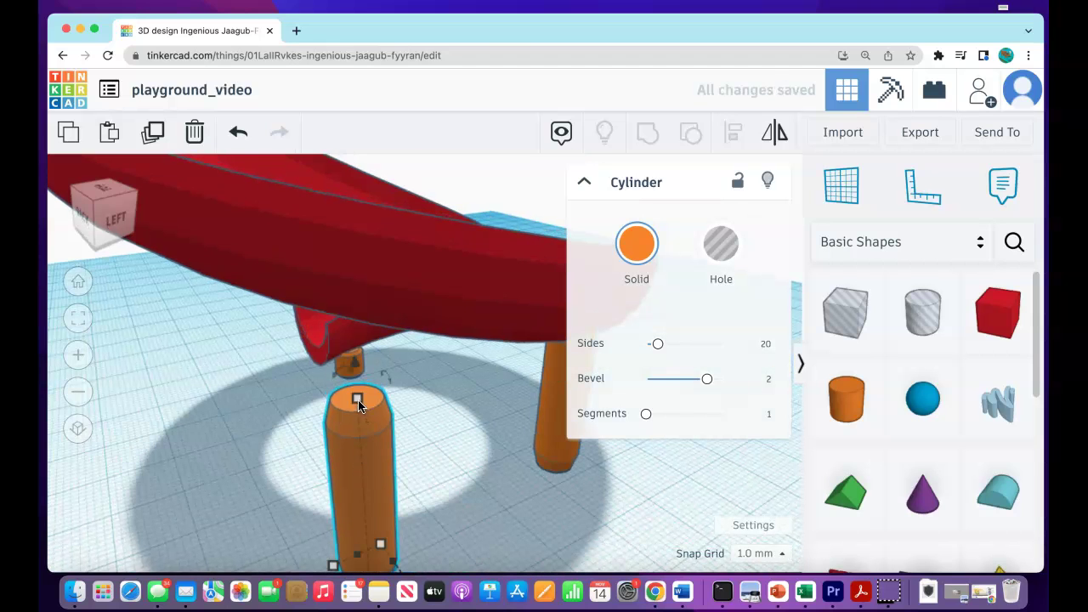
- Stretch the copied post upward until it reaches the underside of the slide above it
{"action": "left_click_drag", "start_coordinate": [359, 401], "coordinate": [374, 294]}
{"action": "mouse_move", "coordinate": [374, 294]}
{"action": "right_mouse_down"}
{"action": "mouse_move", "coordinate": [260, 386]}
{"action": "mouse_move", "coordinate": [303, 278]}
{"action": "mouse_move", "coordinate": [250, 344]}
{"action": "mouse_move", "coordinate": [308, 354]}
{"action": "mouse_move", "coordinate": [322, 367]}
{"action": "mouse_move", "coordinate": [389, 342]}
{"action": "mouse_move", "coordinate": [367, 311]}
{"action": "right_mouse_up"}
{"action": "left_click_drag", "start_coordinate": [362, 300], "coordinate": [365, 291]}
{"action": "right_click_drag", "start_coordinate": [359, 323], "coordinate": [235, 417]}
{"action": "left_click", "coordinate": [234, 415]}
- Duplicate the taller second post and place the copy farther along beneath the rising coil
{"action": "right_click_drag", "start_coordinate": [312, 422], "coordinate": [467, 420]}
{"action": "left_click", "coordinate": [467, 421]}
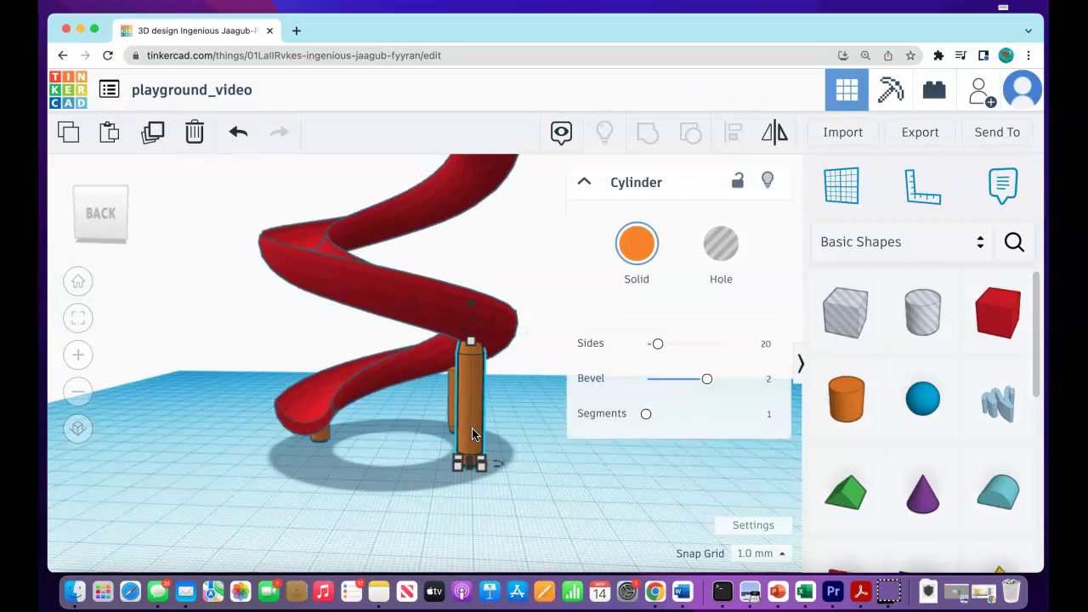
{"action": "key", "text": "super+d"}
{"action": "left_click_drag", "start_coordinate": [390, 447], "coordinate": [389, 441]}
{"action": "right_click_drag", "start_coordinate": [428, 510], "coordinate": [481, 520]}
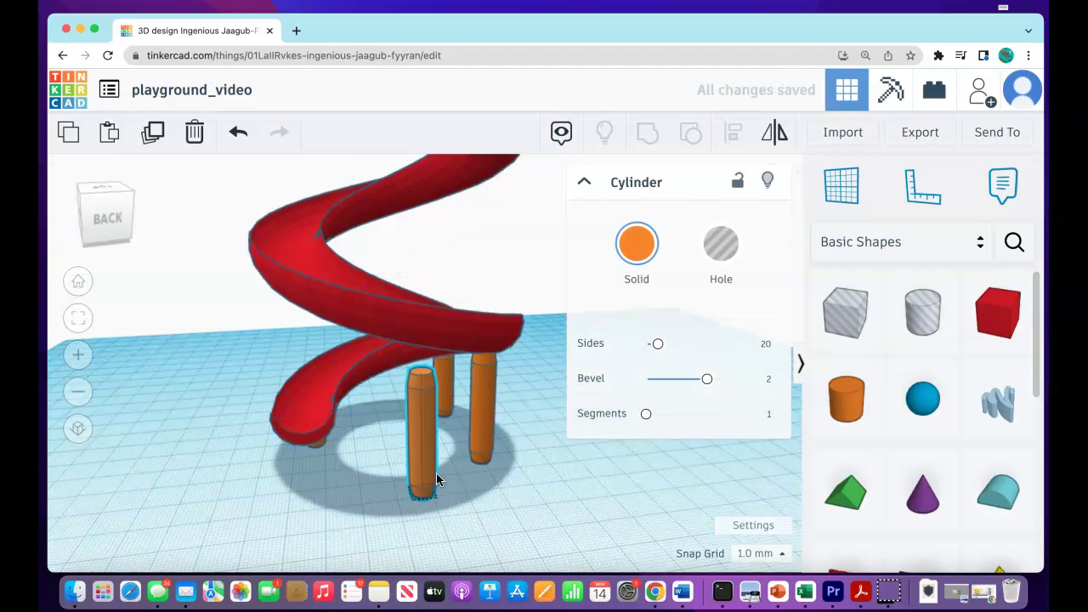
{"action": "mouse_move", "coordinate": [420, 456]}
{"action": "left_mouse_down"}
{"action": "mouse_move", "coordinate": [410, 458]}
{"action": "mouse_move", "coordinate": [417, 449]}
{"action": "left_mouse_up"}
- Stretch the third tall post upward to meet the slide's underside
{"action": "right_click_drag", "start_coordinate": [418, 450], "coordinate": [370, 409]}
{"action": "left_click_drag", "start_coordinate": [383, 392], "coordinate": [379, 356]}
{"action": "right_click_drag", "start_coordinate": [380, 355], "coordinate": [245, 417]}
{"action": "left_click", "coordinate": [182, 444]}
- Recolour the tallest support post with the preset light red
{"action": "right_click_drag", "start_coordinate": [384, 454], "coordinate": [414, 418]}
{"action": "left_click", "coordinate": [414, 417]}
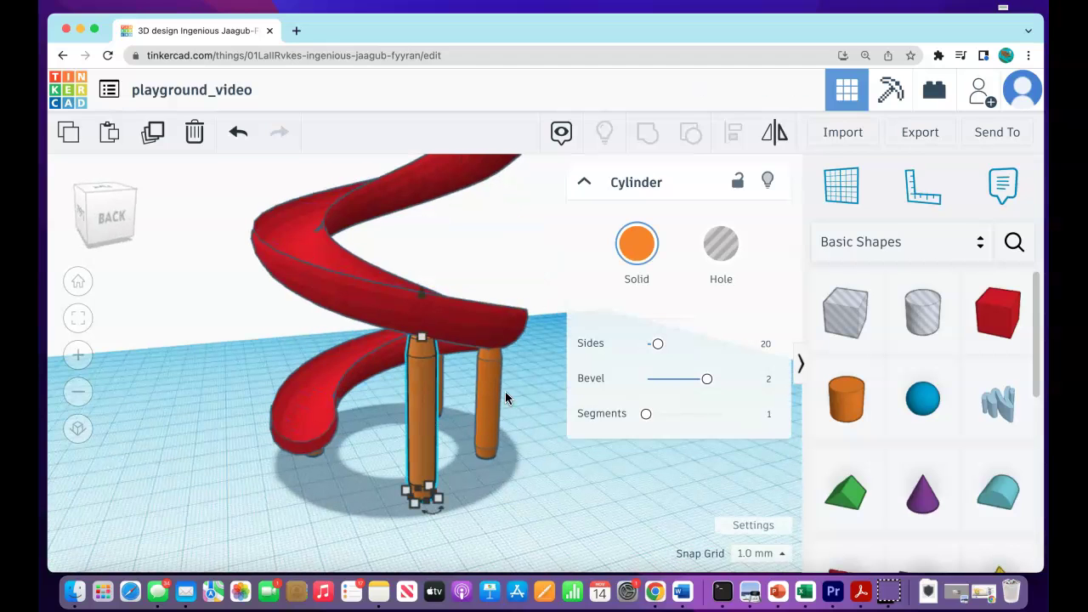
{"action": "left_click", "coordinate": [630, 247]}
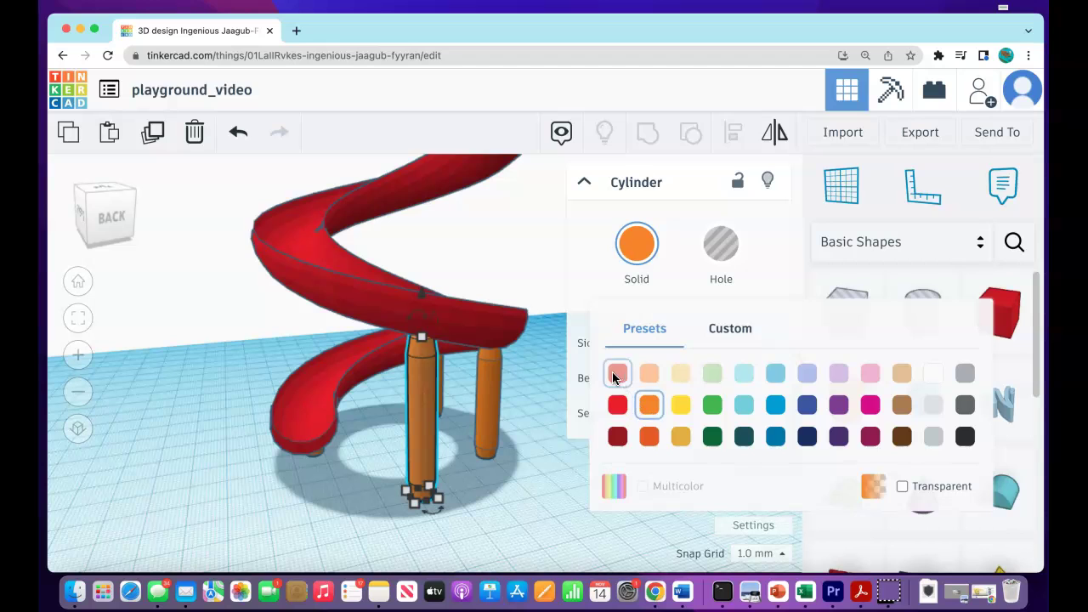
- Recolour the neighbouring second tall post with the preset light red, replacing a trial magenta
{"action": "left_click", "coordinate": [481, 451]}
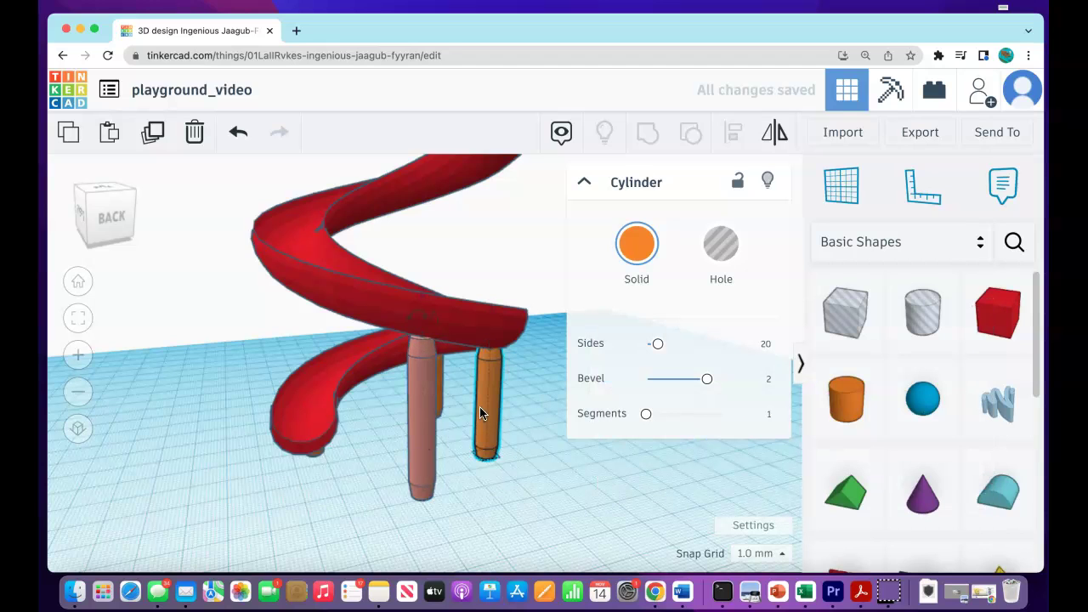
{"action": "left_click", "coordinate": [636, 246]}
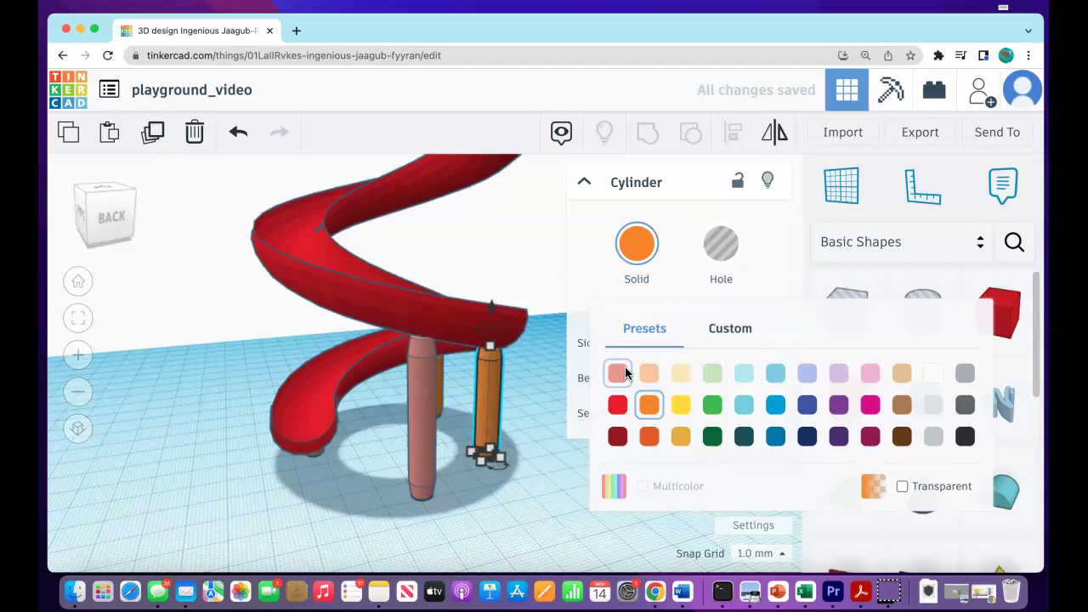
{"action": "left_click", "coordinate": [869, 404]}
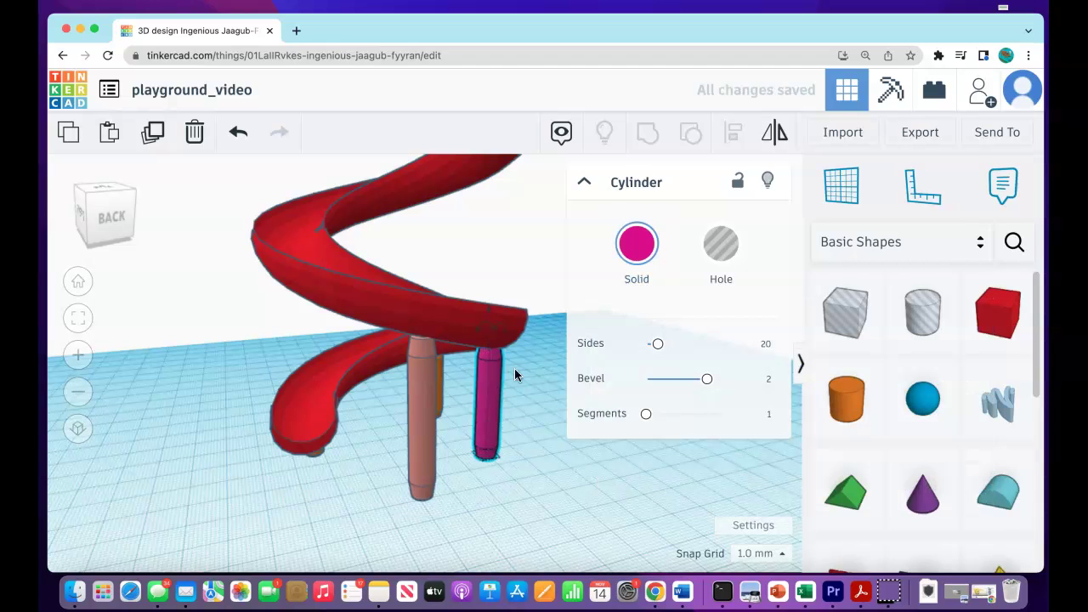
{"action": "left_click", "coordinate": [638, 260]}
{"action": "left_click", "coordinate": [618, 373]}
- Recolour the remaining tall orange post with the preset light red
{"action": "right_click_drag", "start_coordinate": [325, 417], "coordinate": [435, 383]}
{"action": "left_click", "coordinate": [436, 383]}
{"action": "left_click", "coordinate": [643, 266]}
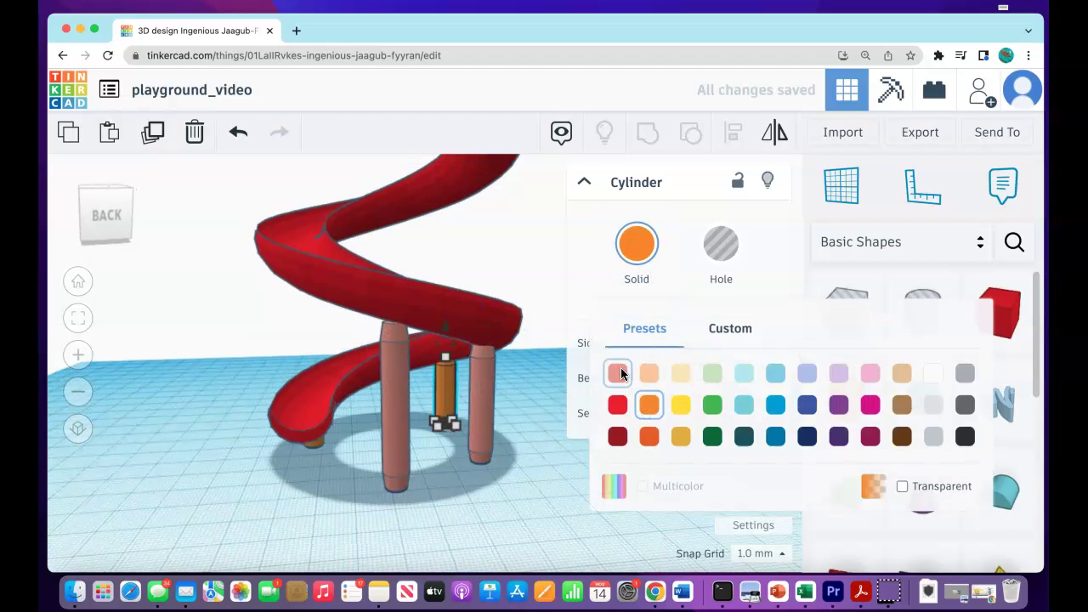
{"action": "left_click", "coordinate": [619, 372]}
{"action": "right_click_drag", "start_coordinate": [176, 370], "coordinate": [390, 418]}
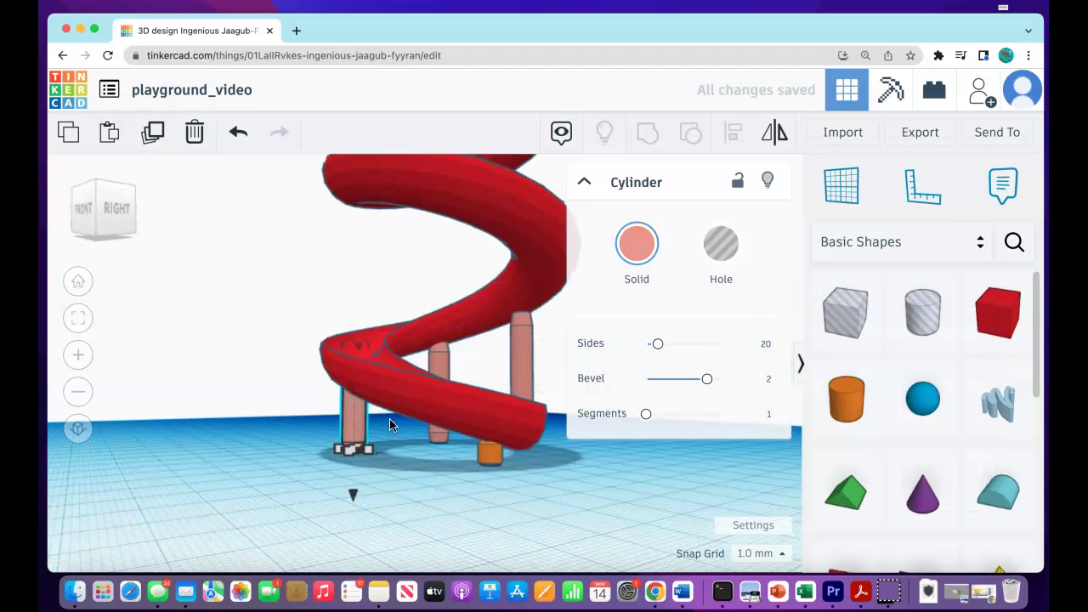
- Recolour the short orange post under the slide's lower end with the preset light red
{"action": "left_click", "coordinate": [498, 446]}
{"action": "left_click", "coordinate": [636, 244]}
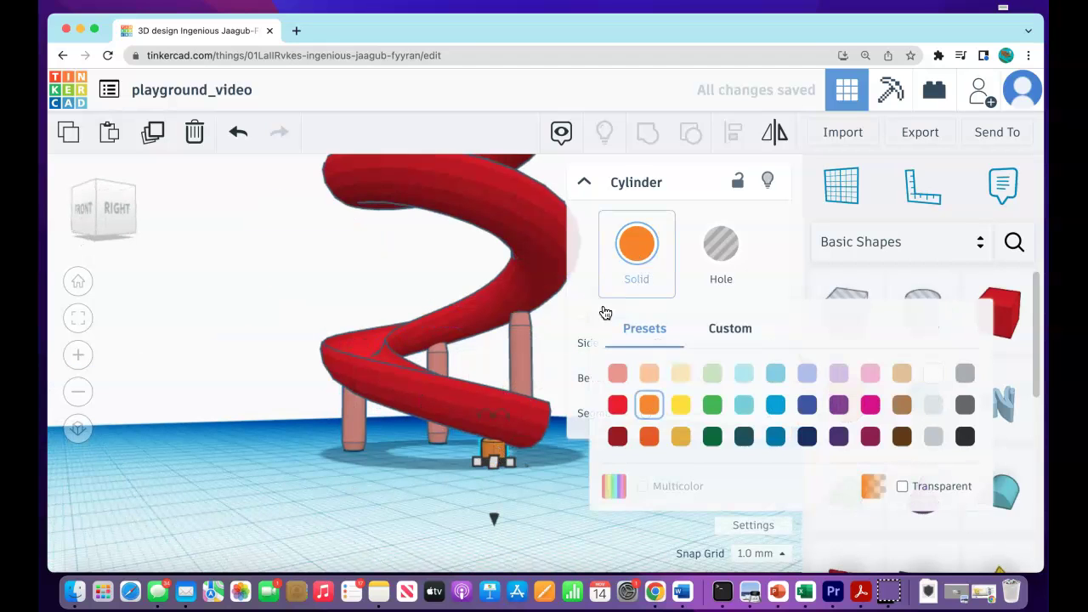
{"action": "left_click", "coordinate": [618, 371]}
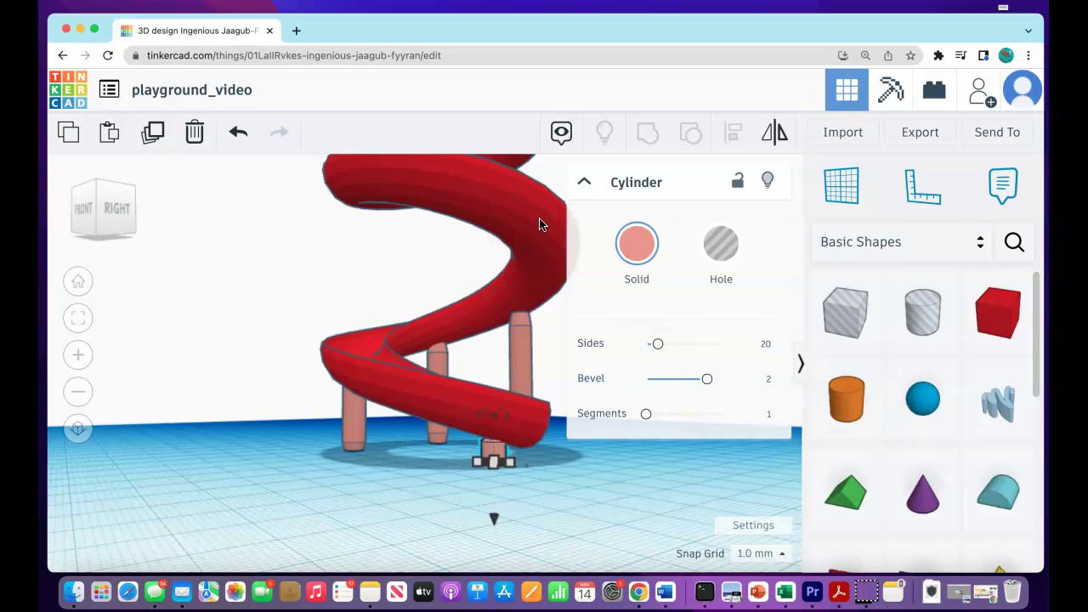
{"action": "left_click", "coordinate": [583, 185]}
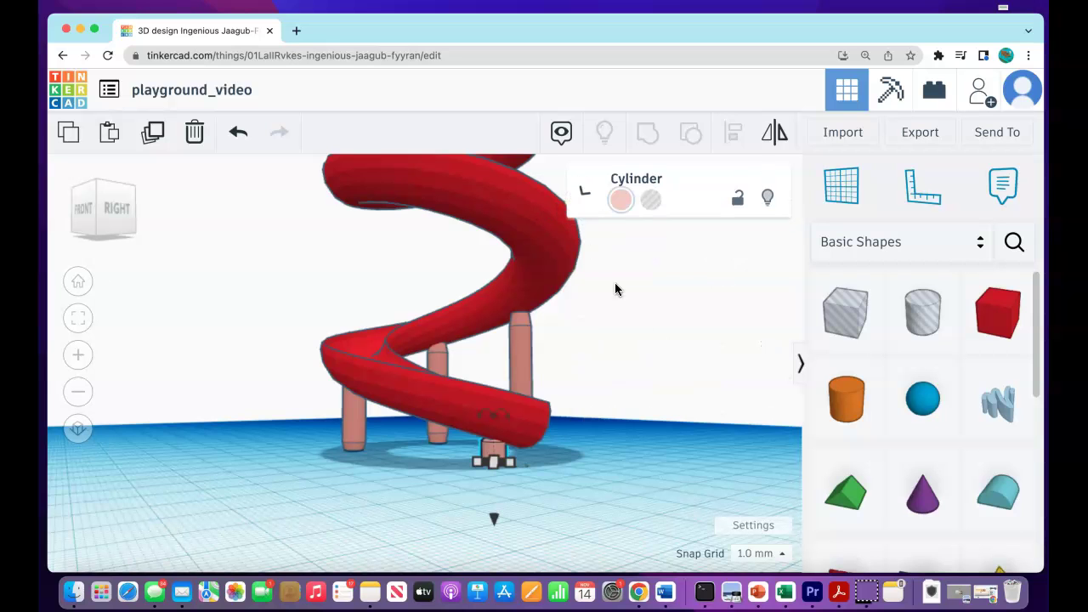
- Place a red box on the workplane in front of the slide's lower end
{"action": "right_click_drag", "start_coordinate": [639, 319], "coordinate": [474, 502]}
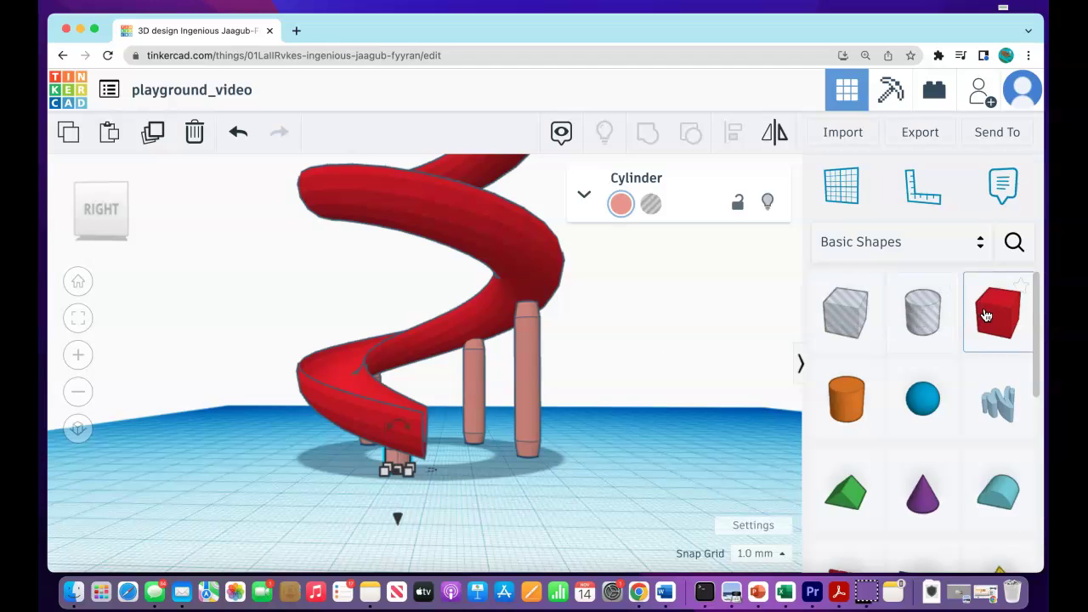
{"action": "left_click_drag", "start_coordinate": [998, 311], "coordinate": [527, 515]}
{"action": "right_click_drag", "start_coordinate": [423, 512], "coordinate": [568, 567]}
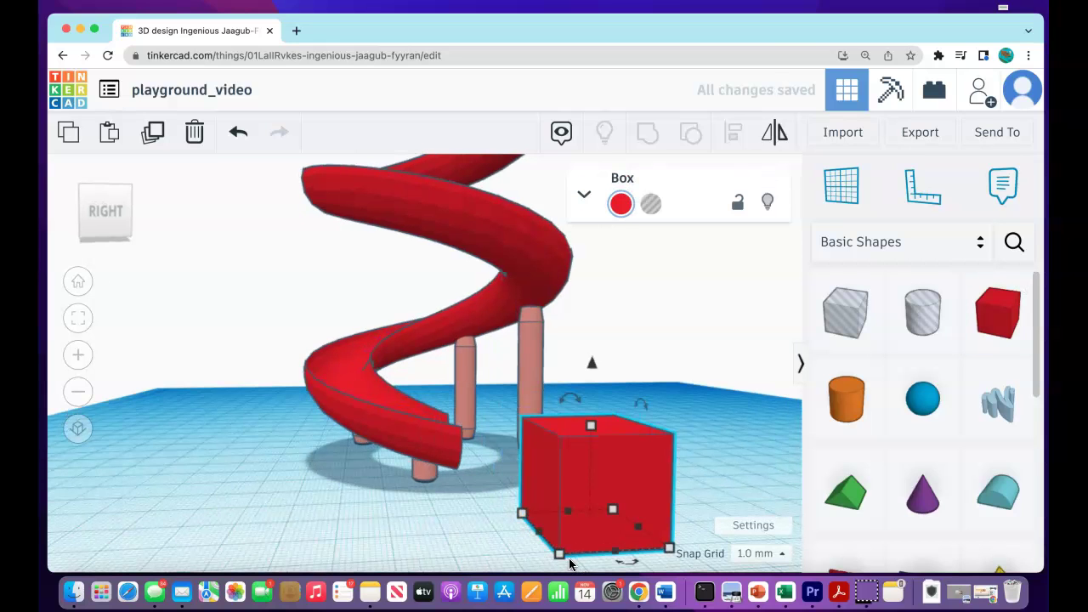
{"action": "scroll", "coordinate": [563, 561], "scroll_direction": "down", "scroll_amount": 5}
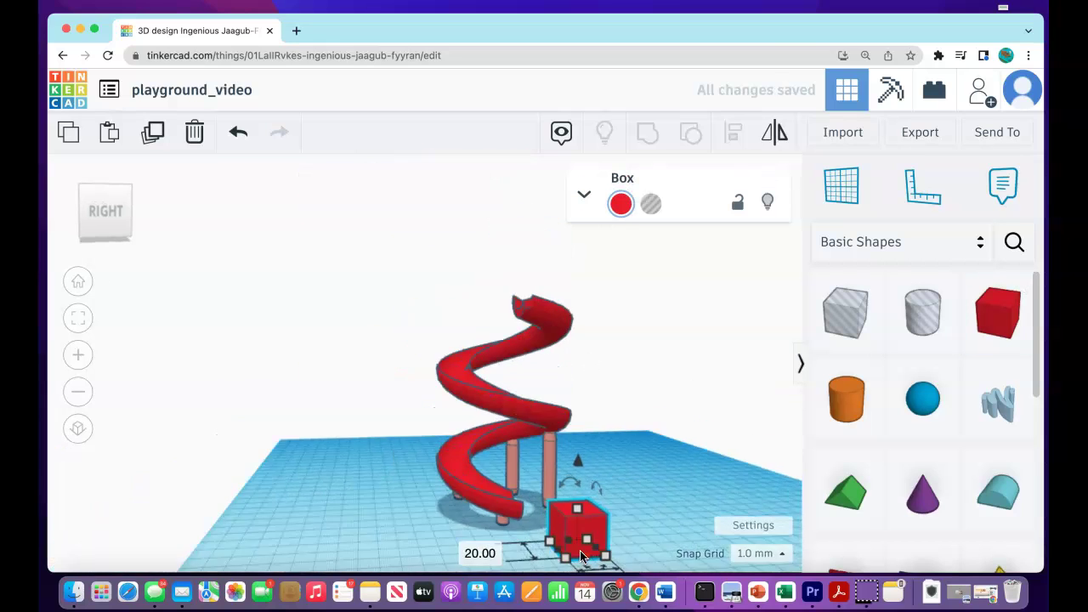
{"action": "scroll", "coordinate": [510, 539], "scroll_direction": "up", "scroll_amount": 5}
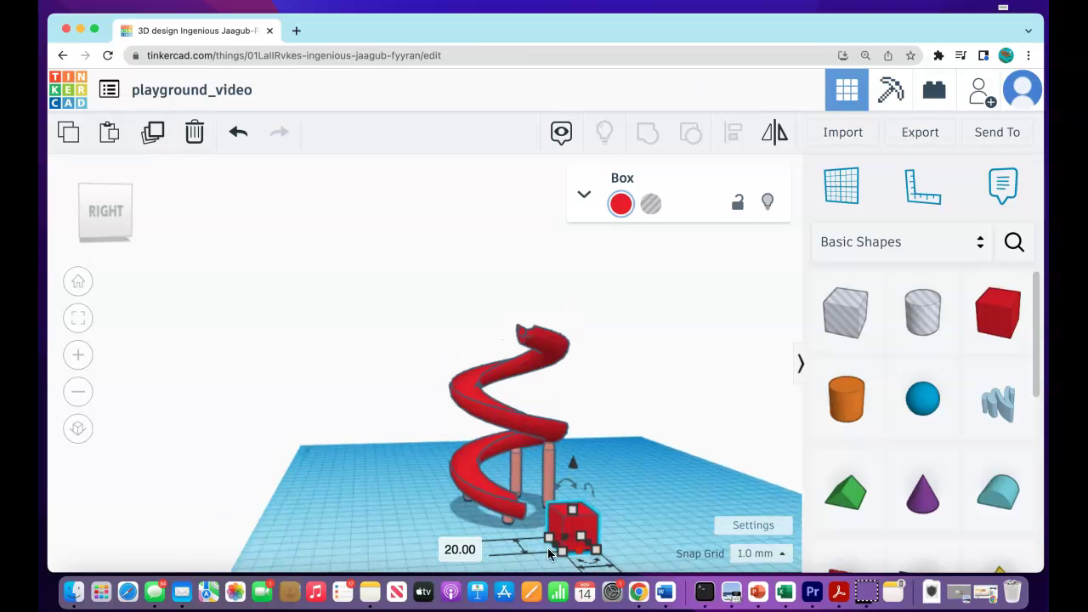
{"action": "scroll", "coordinate": [440, 545], "scroll_direction": "up", "scroll_amount": 5}
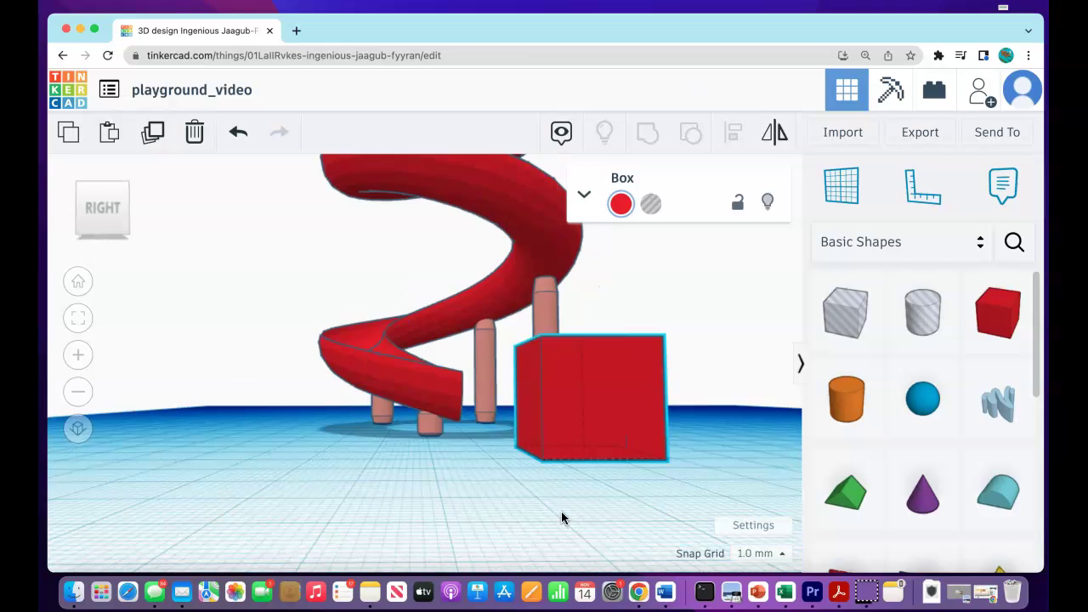
- Resize the red box to 5 mm wide and 2 mm high, keeping its 20 mm length
{"action": "right_click_drag", "start_coordinate": [553, 515], "coordinate": [430, 496]}
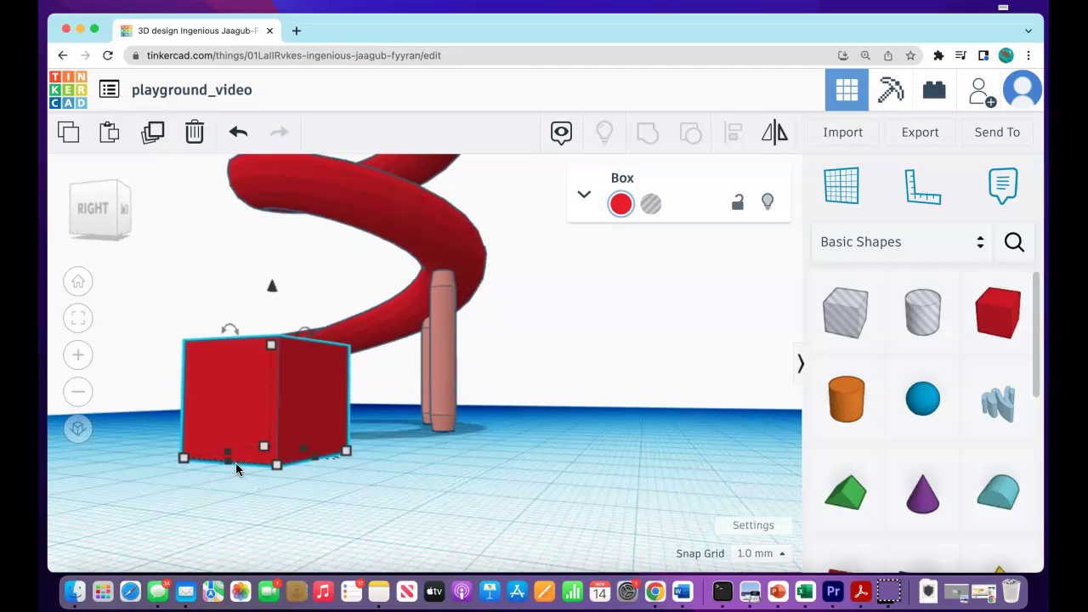
{"action": "mouse_move", "coordinate": [279, 469]}
{"action": "left_click", "coordinate": [150, 473]}
{"action": "type", "text": "5"}
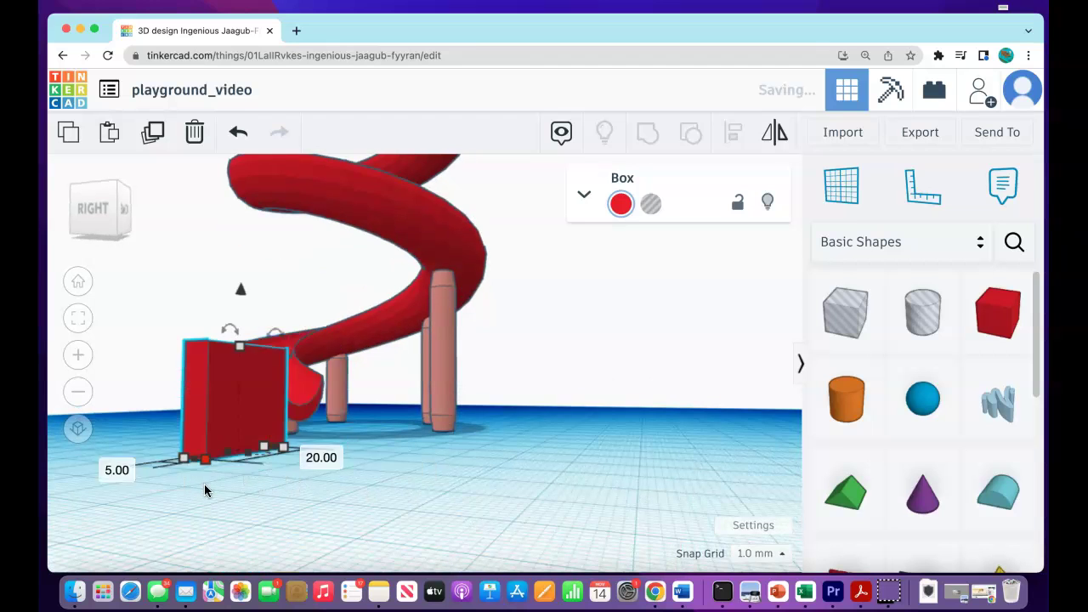
{"action": "right_click_drag", "start_coordinate": [215, 475], "coordinate": [238, 481]}
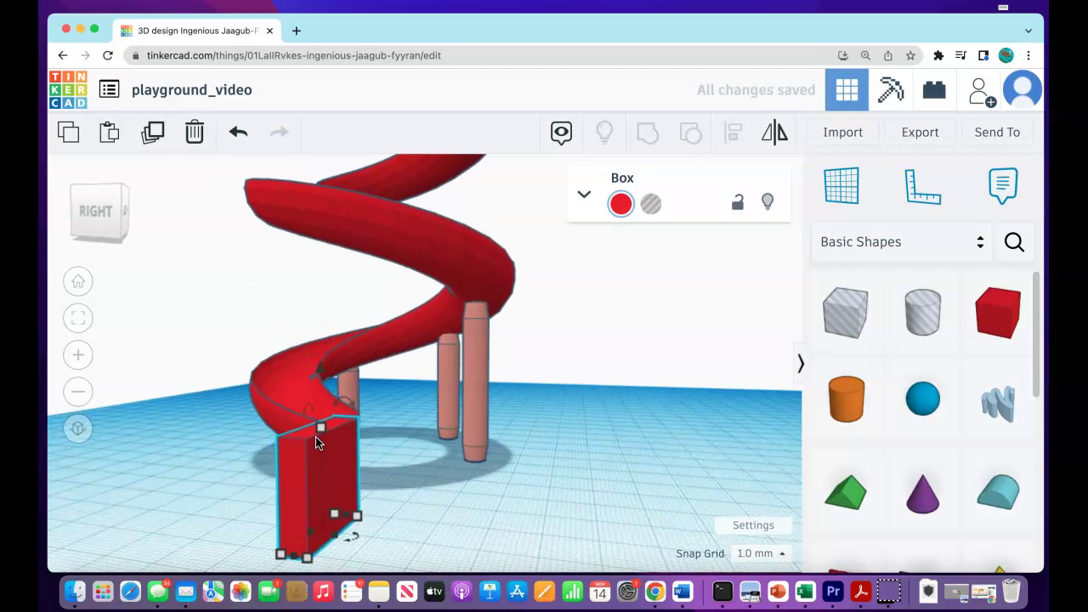
{"action": "mouse_move", "coordinate": [320, 426]}
{"action": "left_click", "coordinate": [409, 484]}
{"action": "type", "text": "2"}
{"action": "key", "text": "Return"}
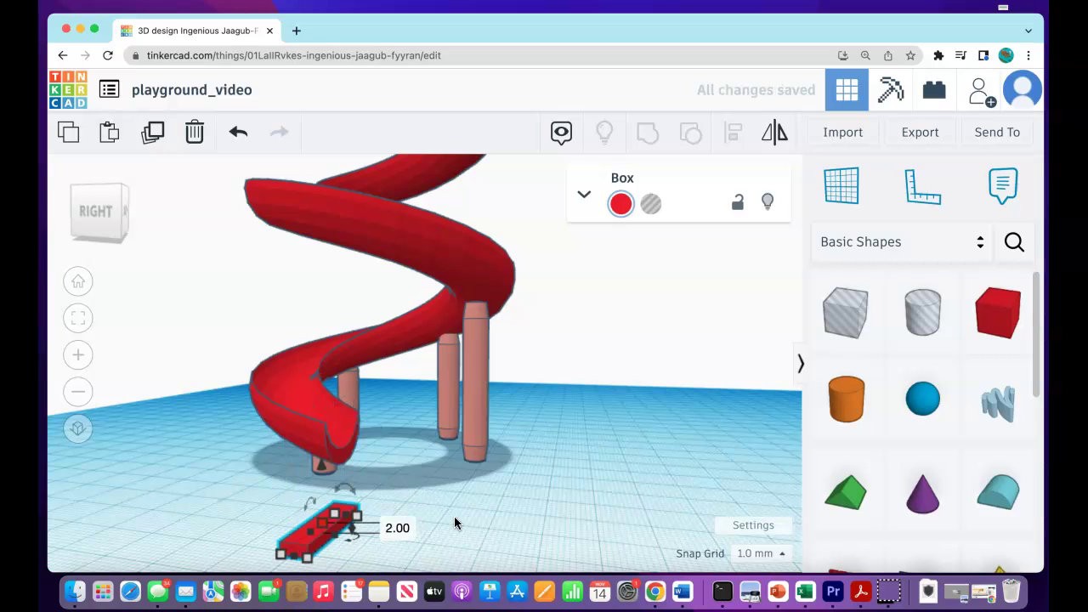
- Raise the flat red box a few millimetres above the workplane
{"action": "left_click", "coordinate": [352, 545]}
{"action": "left_click", "coordinate": [314, 544]}
{"action": "key", "text": "ctrl+Up"}
{"action": "key", "text": "ctrl+Up"}
{"action": "key", "text": "ctrl+Up"}
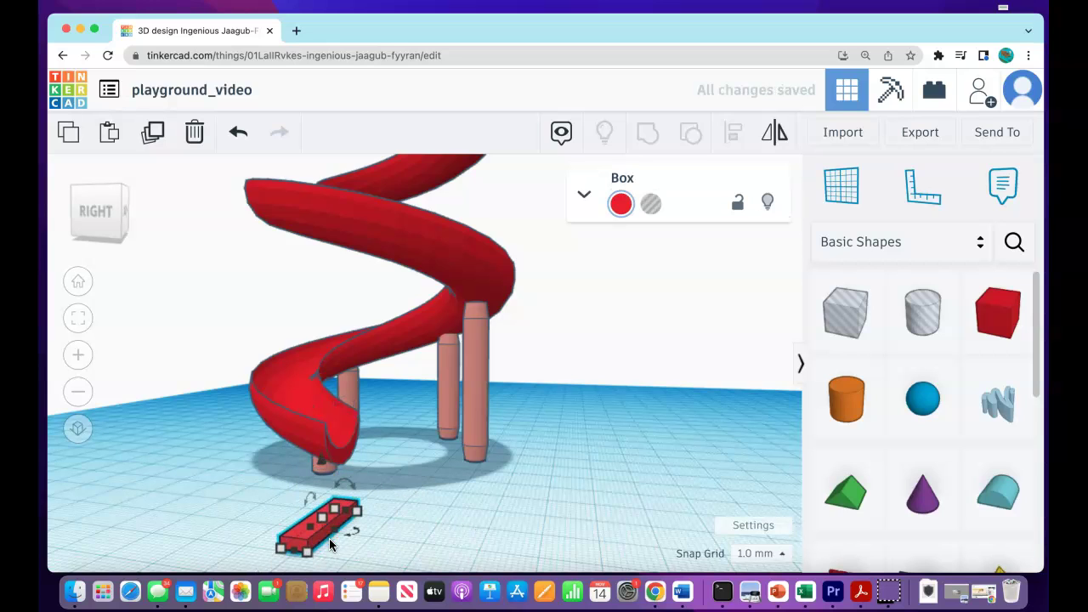
{"action": "key", "text": "ctrl+Up"}
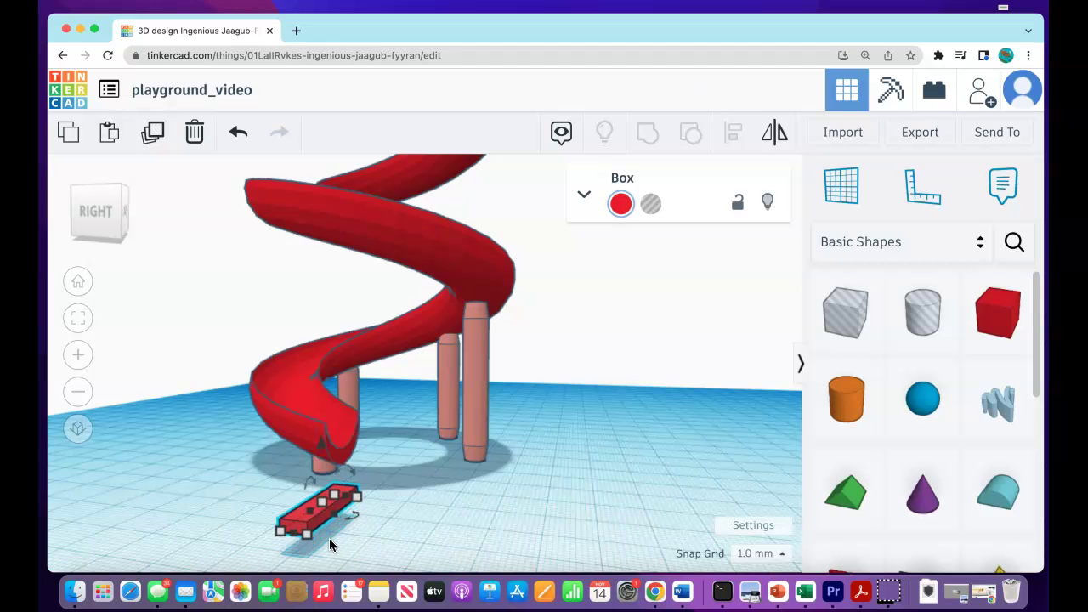
{"action": "left_click", "coordinate": [425, 530]}
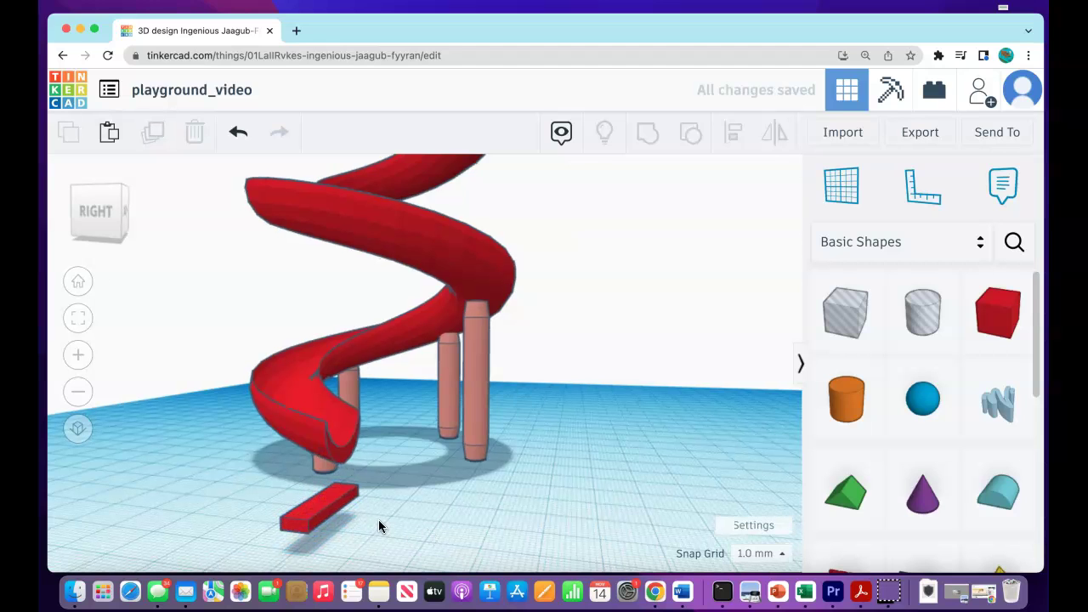
- Set a temporary workplane on the top face of the raised red box
{"action": "right_click_drag", "start_coordinate": [380, 518], "coordinate": [392, 509]}
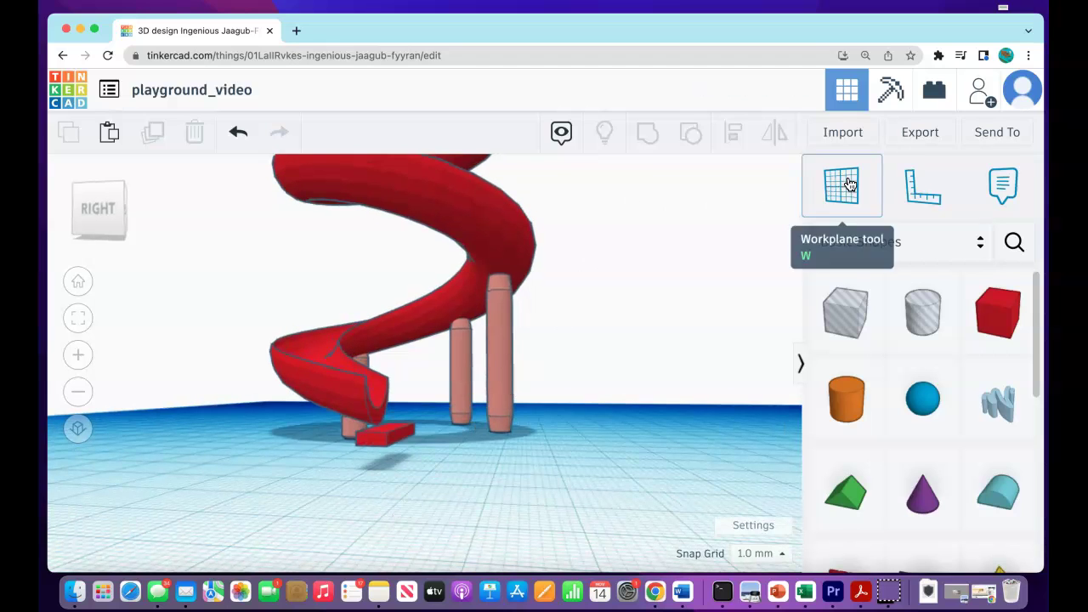
{"action": "left_click", "coordinate": [823, 191]}
{"action": "right_click_drag", "start_coordinate": [512, 391], "coordinate": [374, 448]}
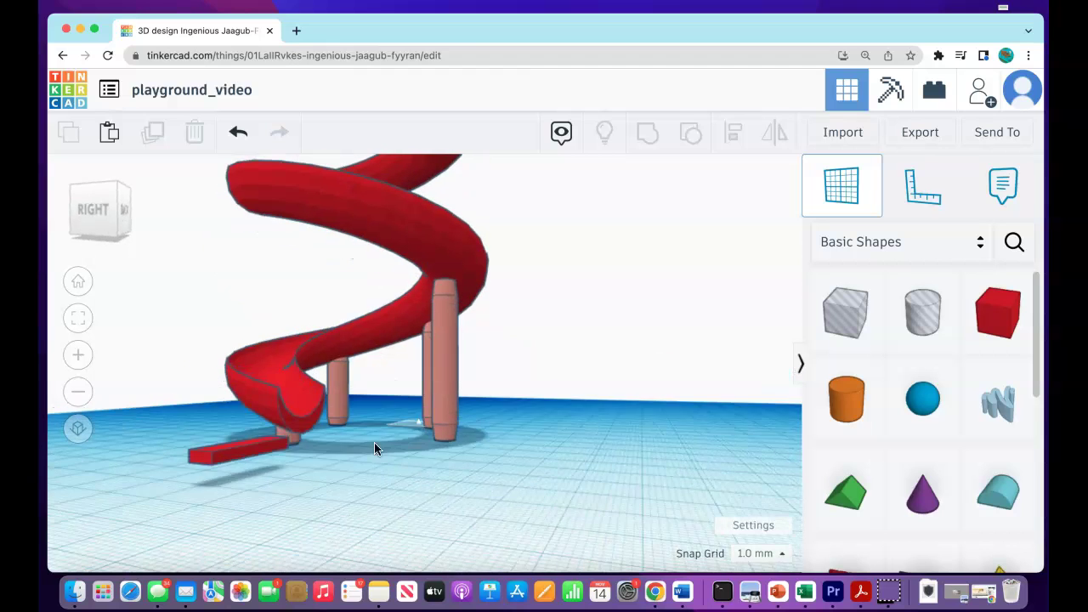
{"action": "left_click", "coordinate": [225, 472]}
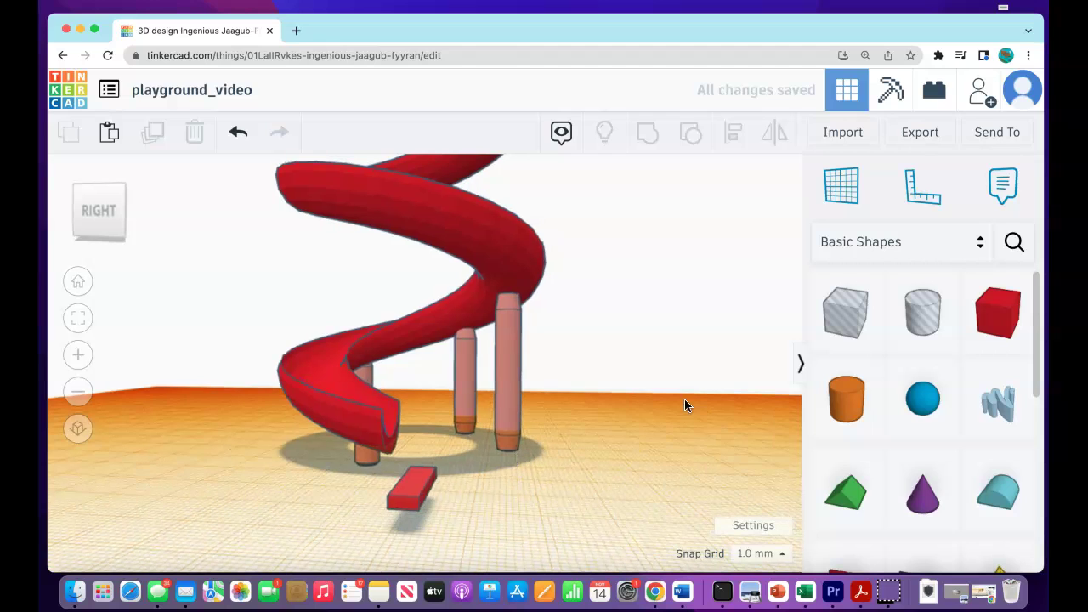
- Add a cylinder on the temporary workplane and scale it down proportionally to 2 mm
{"action": "left_click_drag", "start_coordinate": [846, 398], "coordinate": [472, 487]}
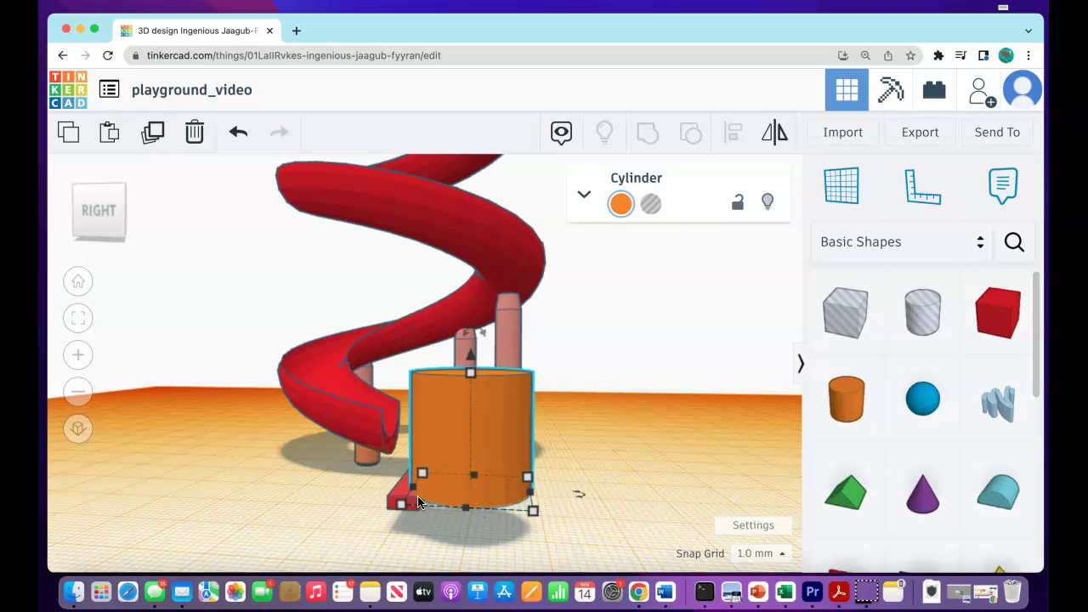
{"action": "left_click_drag", "start_coordinate": [403, 502], "coordinate": [450, 491]}
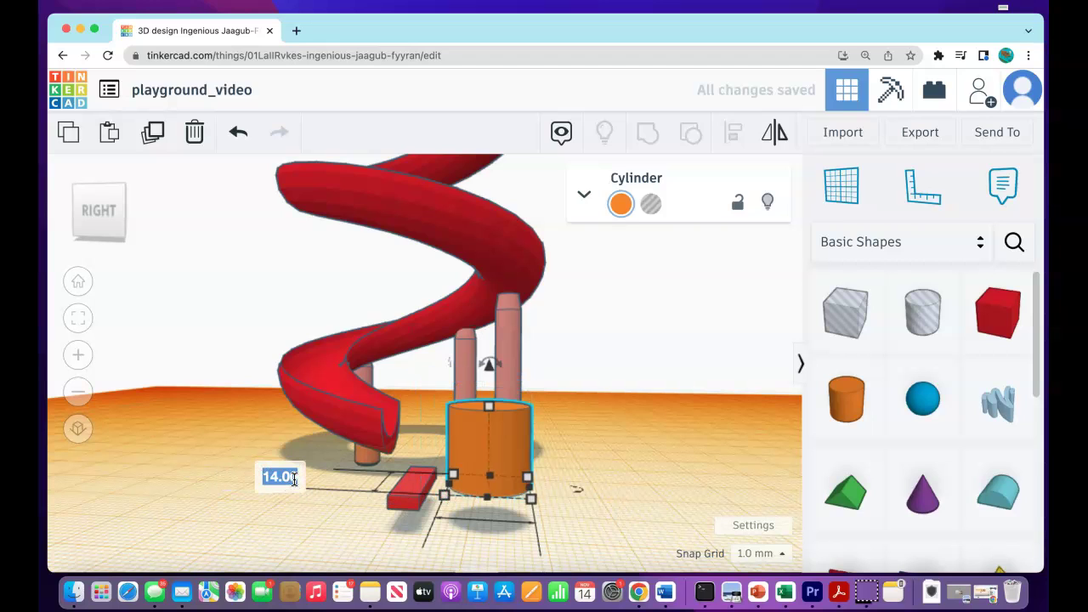
{"action": "type", "text": "2"}
{"action": "key", "text": "Return"}
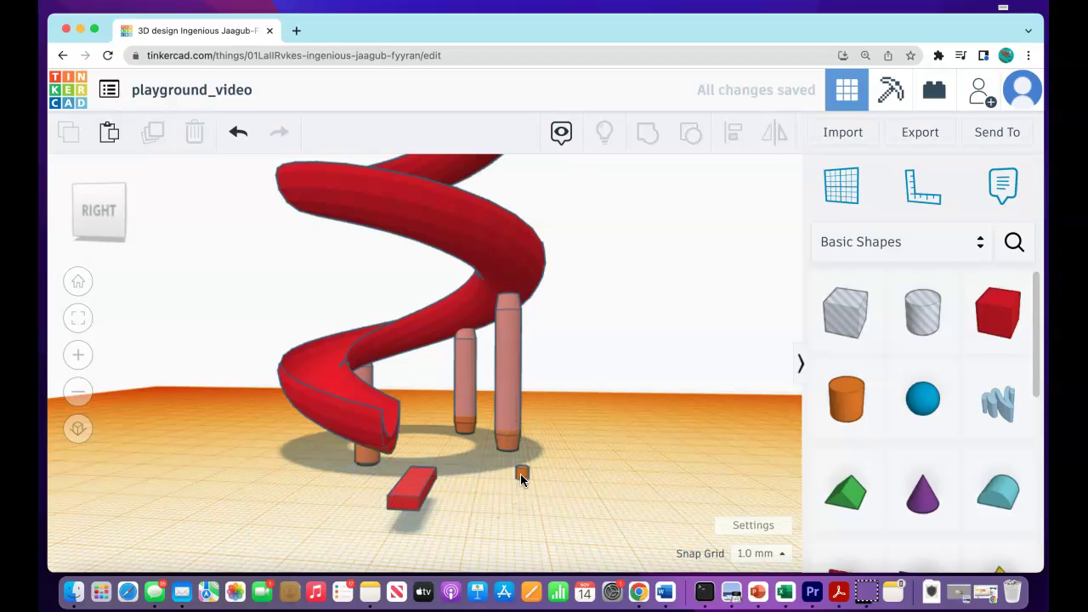
- Move the small cylinder next to the flat red box, undoing an accidental stretch
{"action": "left_click_drag", "start_coordinate": [520, 473], "coordinate": [505, 492]}
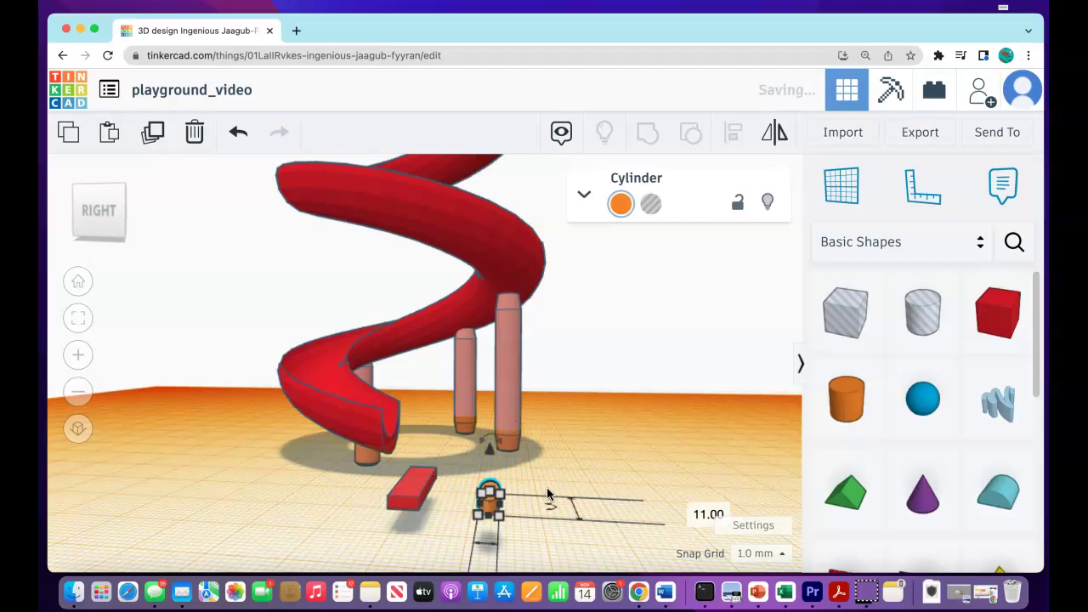
{"action": "key", "text": "ctrl+z"}
{"action": "mouse_move", "coordinate": [508, 491]}
{"action": "left_mouse_down"}
{"action": "mouse_move", "coordinate": [481, 503]}
{"action": "mouse_move", "coordinate": [519, 490]}
{"action": "left_mouse_up"}
- Align the small cylinder with the red box, centred across its width and flush with its front end
{"action": "left_click", "coordinate": [372, 527]}
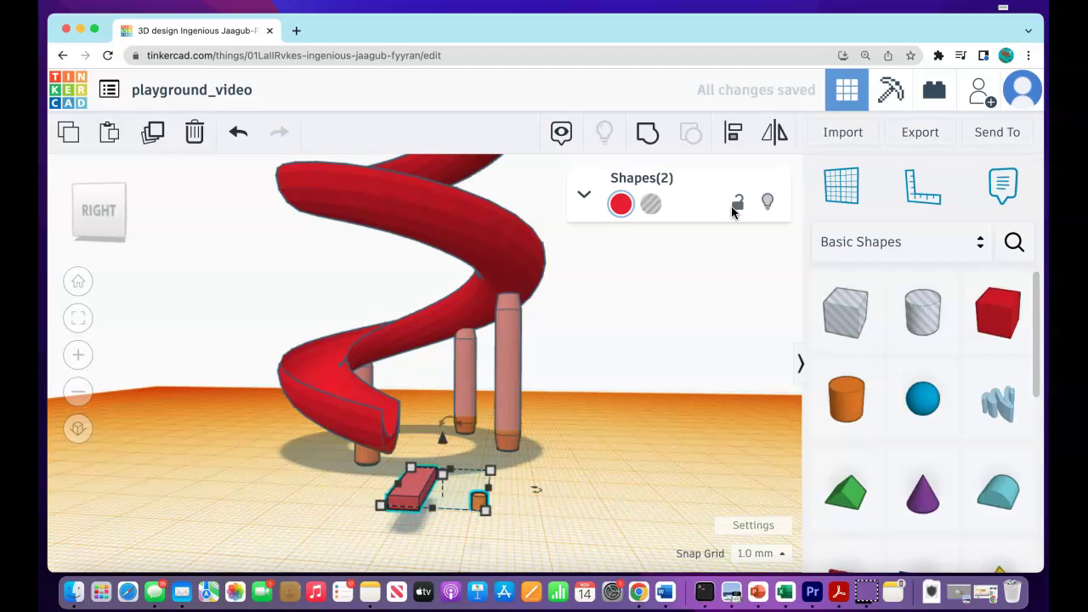
{"action": "left_click", "coordinate": [727, 142]}
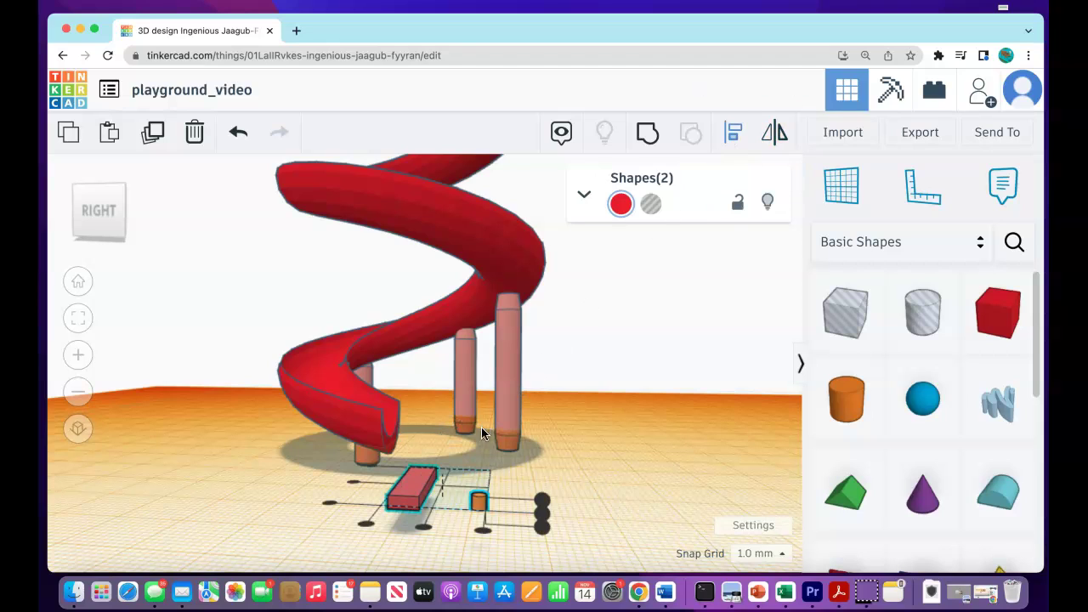
{"action": "left_click", "coordinate": [415, 492]}
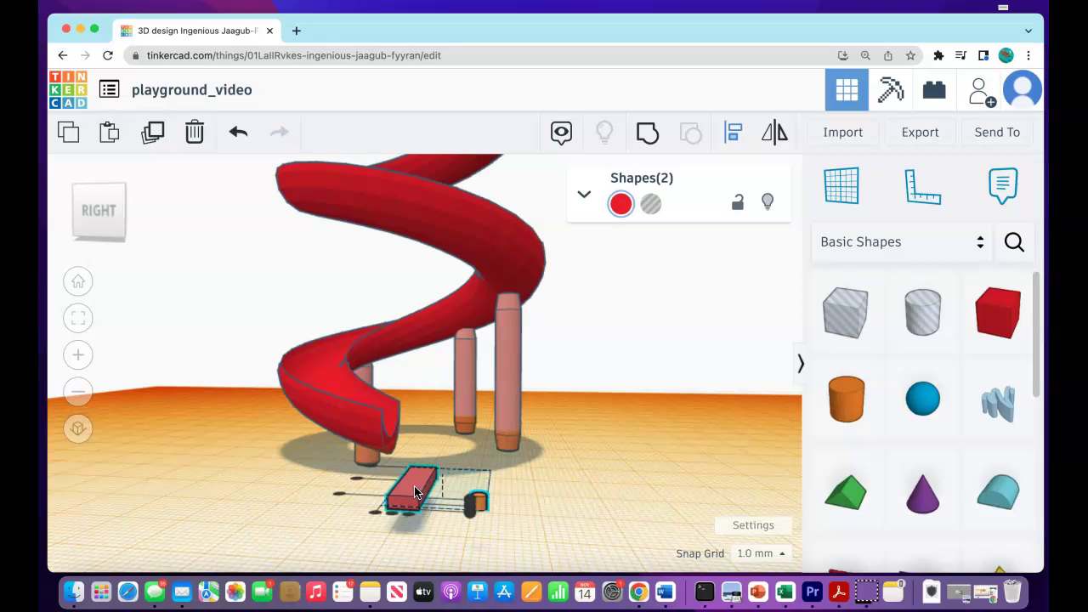
{"action": "right_click_drag", "start_coordinate": [331, 508], "coordinate": [493, 358]}
{"action": "left_click", "coordinate": [491, 362]}
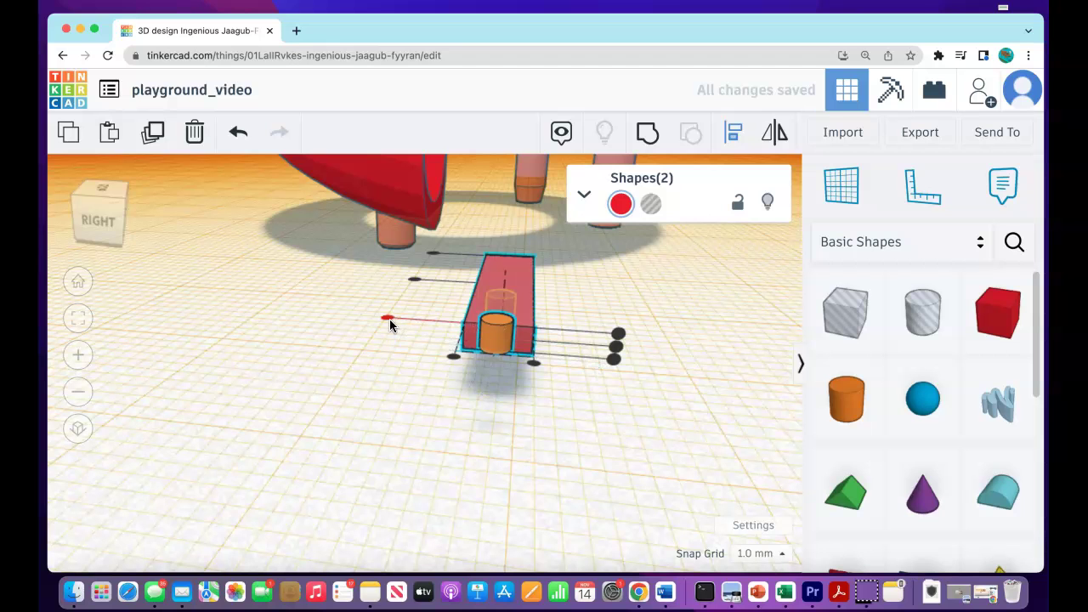
{"action": "right_click_drag", "start_coordinate": [453, 297], "coordinate": [549, 299]}
{"action": "scroll", "coordinate": [549, 297], "scroll_direction": "down", "scroll_amount": 4}
{"action": "scroll", "coordinate": [564, 246], "scroll_direction": "up", "scroll_amount": 5}
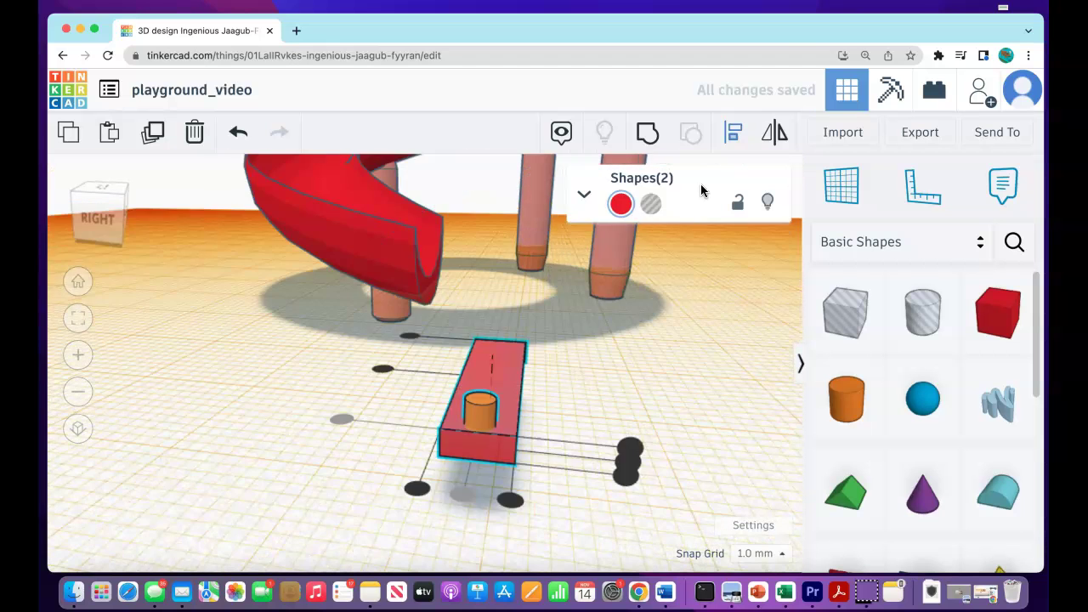
{"action": "left_click", "coordinate": [733, 134]}
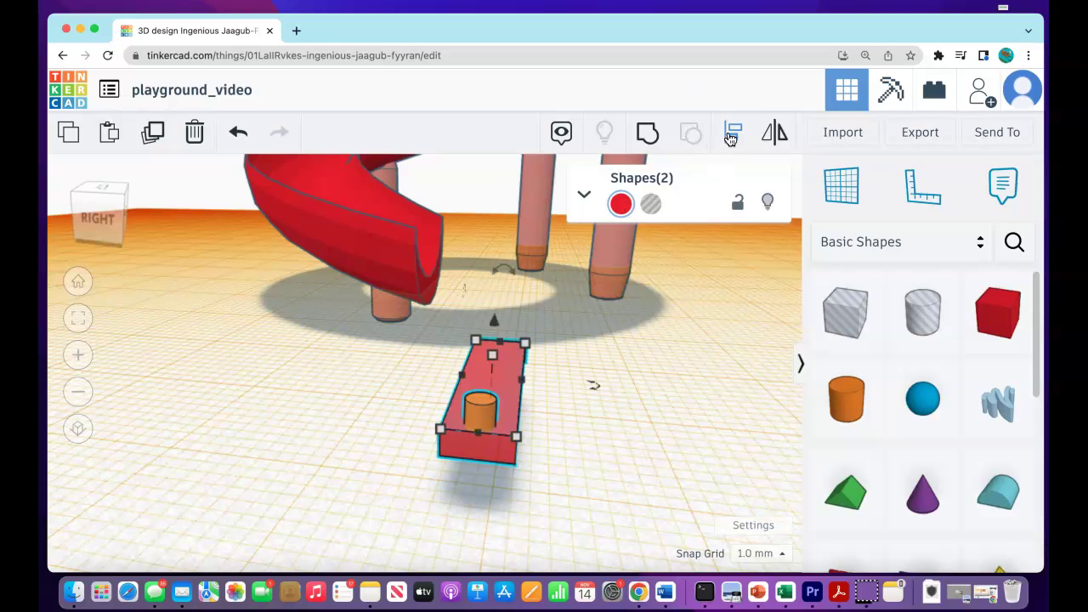
- Restore the base workplane and set the small cylinder's height to 15 mm
{"action": "left_click", "coordinate": [841, 185]}
{"action": "left_click", "coordinate": [666, 392]}
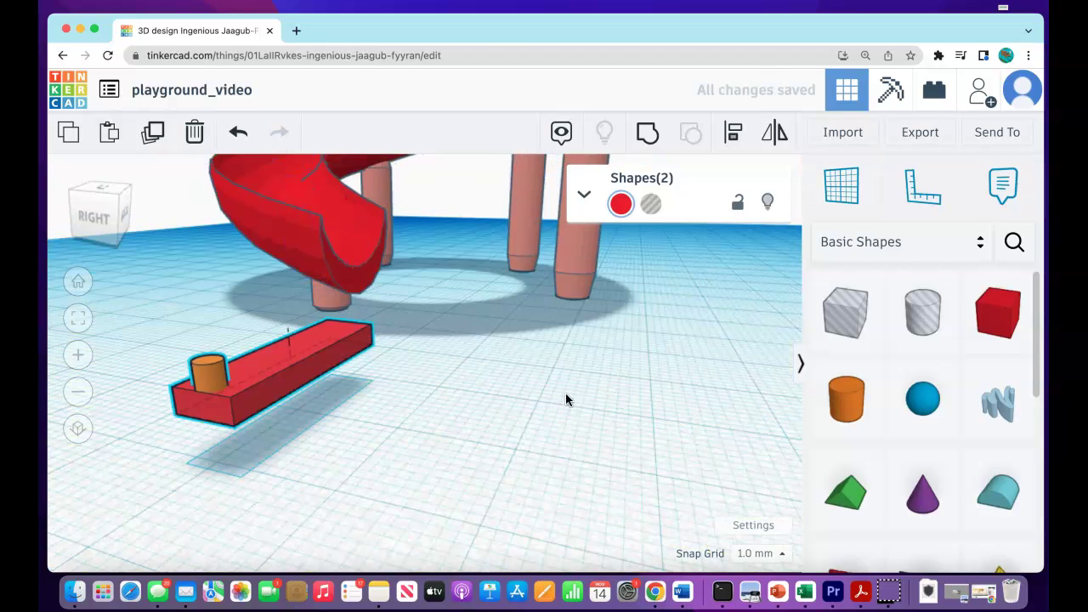
{"action": "left_click", "coordinate": [221, 377]}
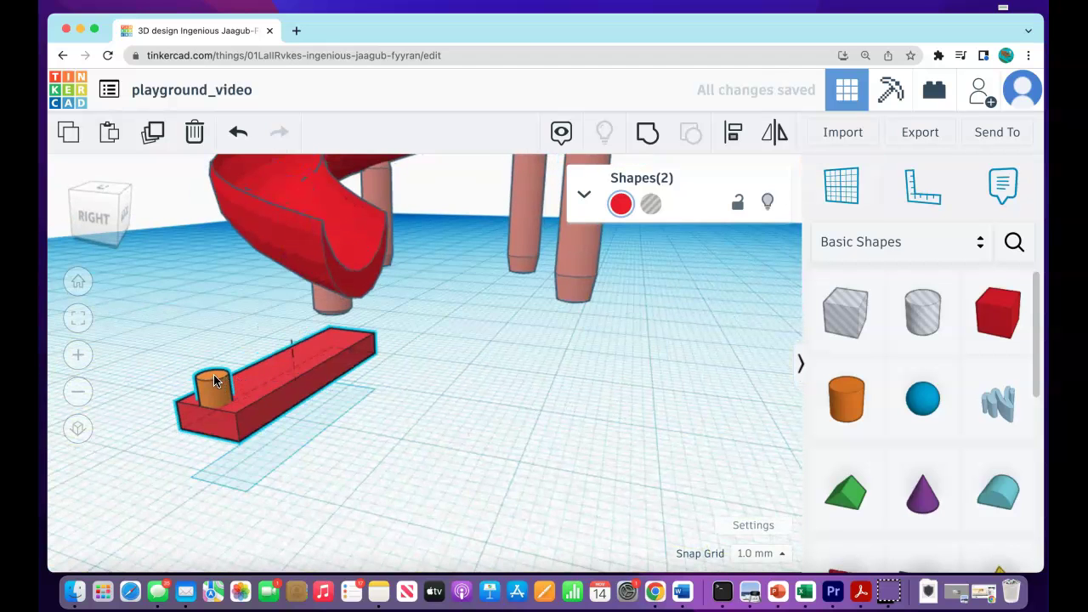
{"action": "left_click", "coordinate": [213, 379]}
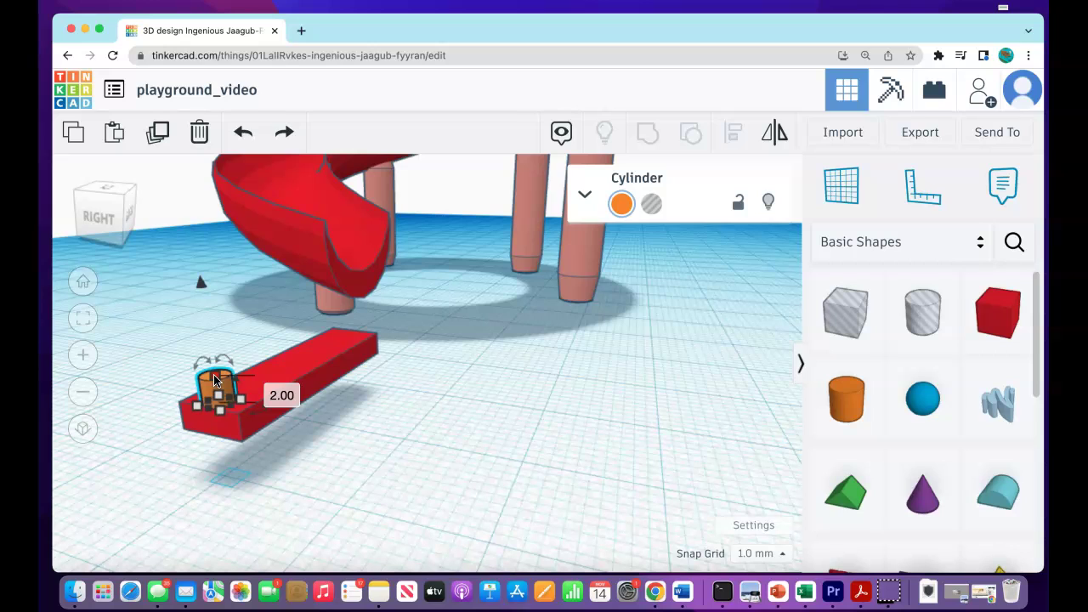
{"action": "left_click_drag", "start_coordinate": [213, 379], "coordinate": [214, 366]}
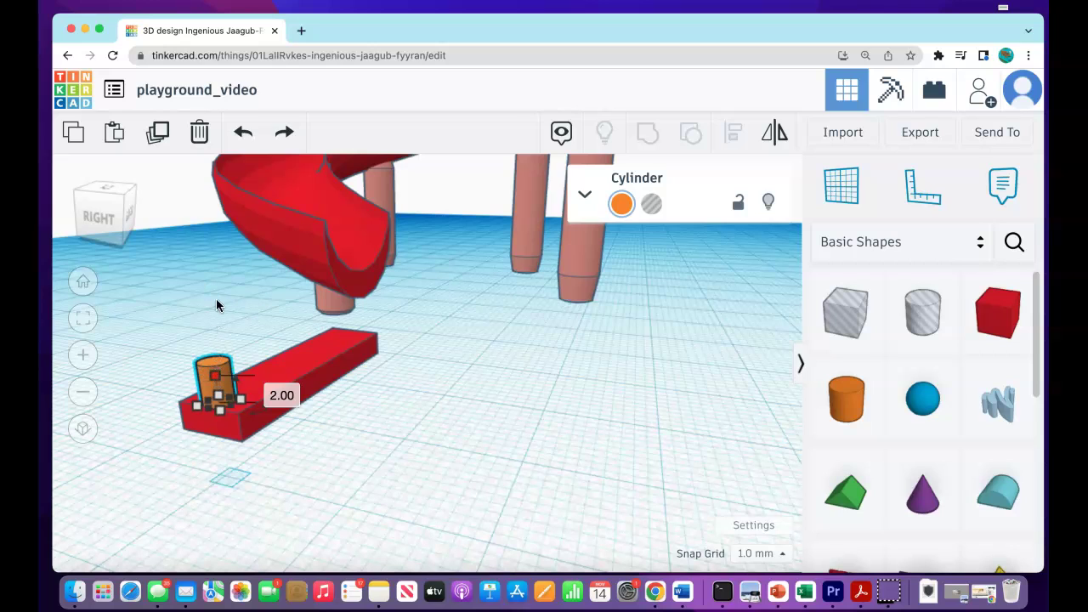
{"action": "left_click_drag", "start_coordinate": [216, 302], "coordinate": [268, 348]}
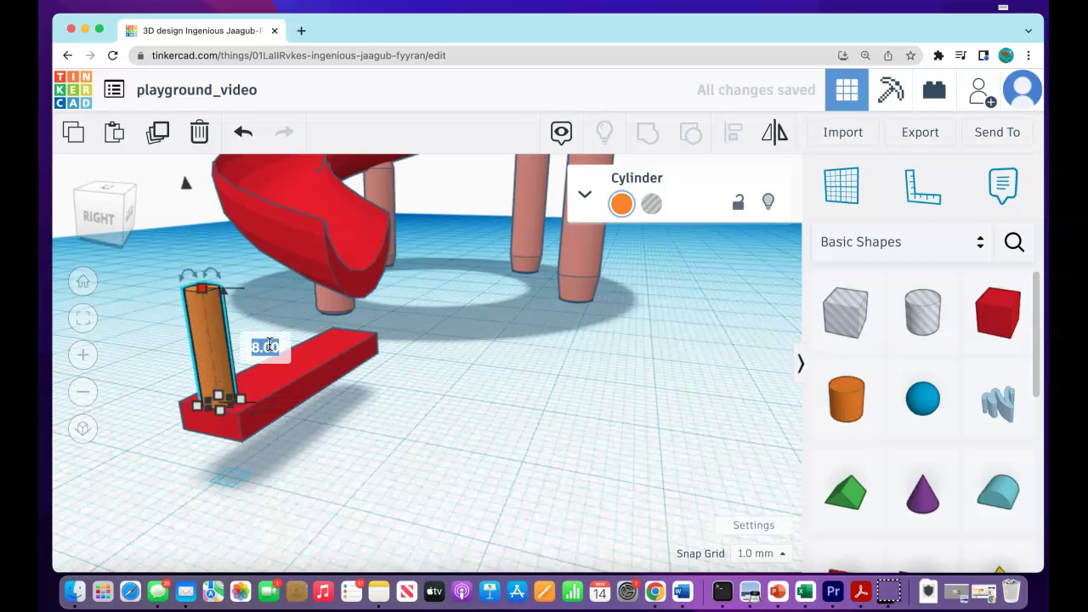
{"action": "type", "text": "15"}
{"action": "key", "text": "Return"}
{"action": "scroll", "coordinate": [274, 340], "scroll_direction": "down", "scroll_amount": 3}
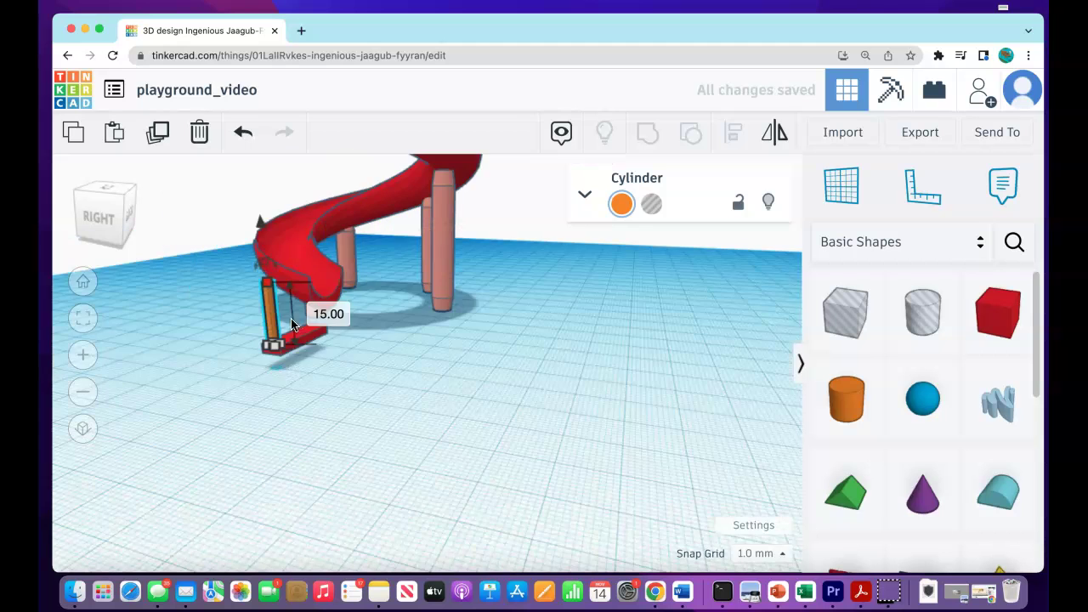
{"action": "scroll", "coordinate": [253, 303], "scroll_direction": "up", "scroll_amount": 3}
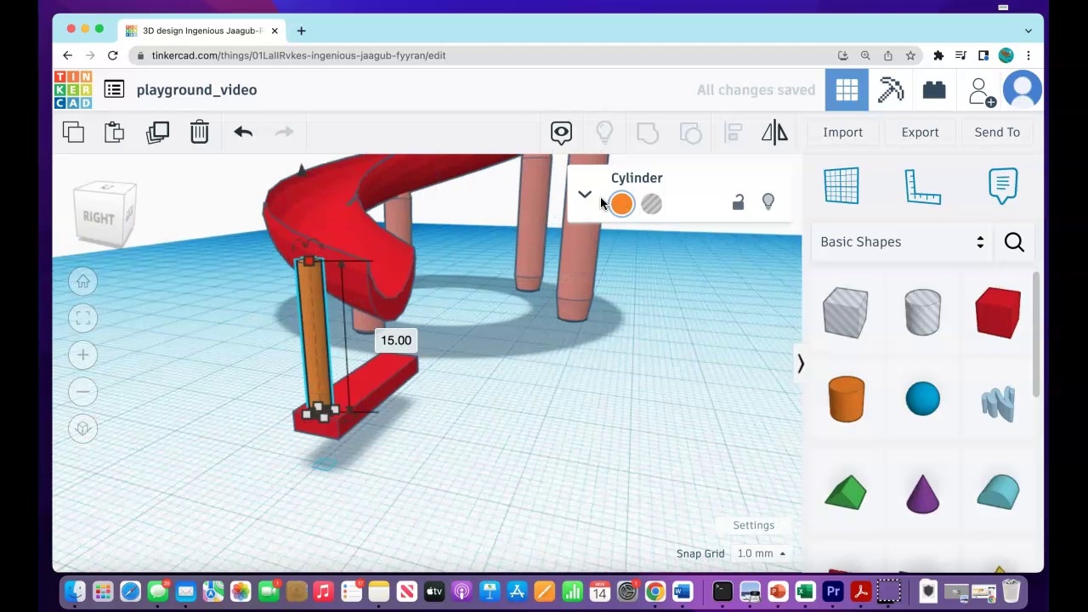
- Give the small orange cylinder a bevel of 1
{"action": "left_click", "coordinate": [586, 196]}
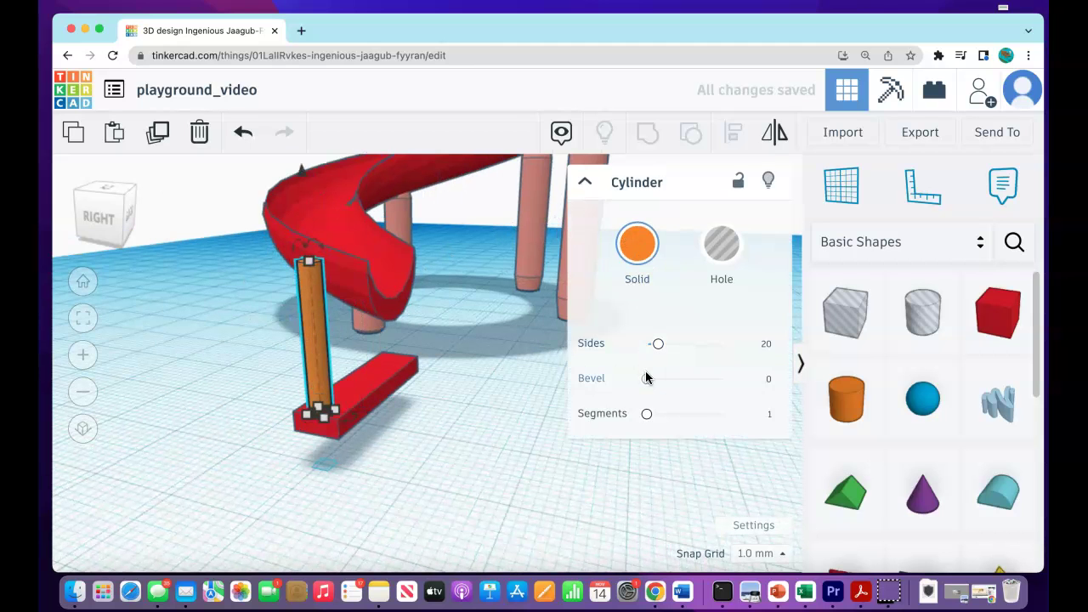
{"action": "left_click", "coordinate": [768, 379]}
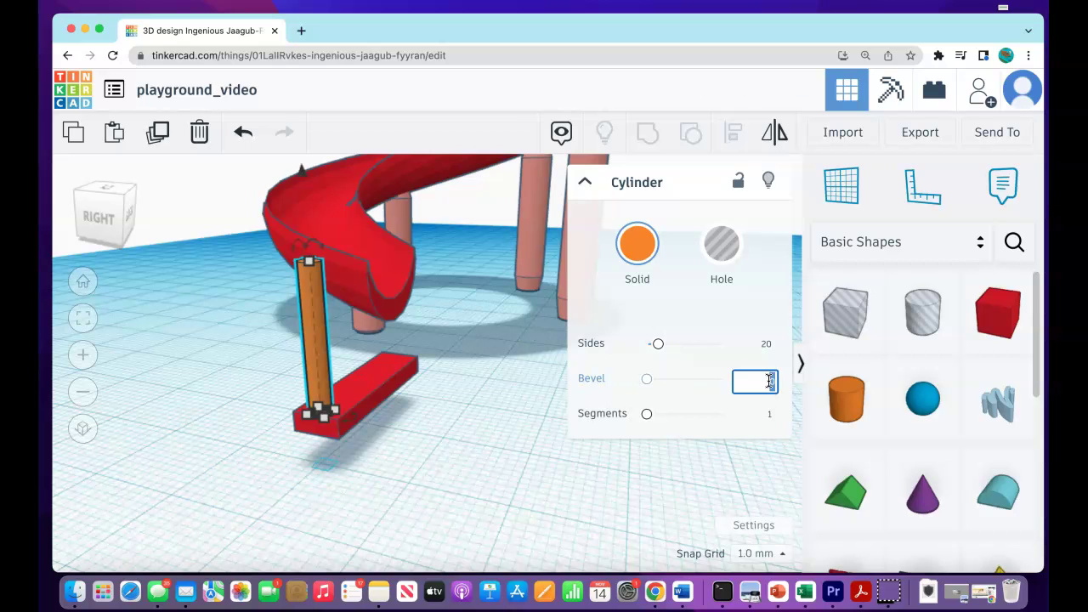
{"action": "type", "text": "1"}
{"action": "key", "text": "Return"}
{"action": "left_click", "coordinate": [418, 396]}
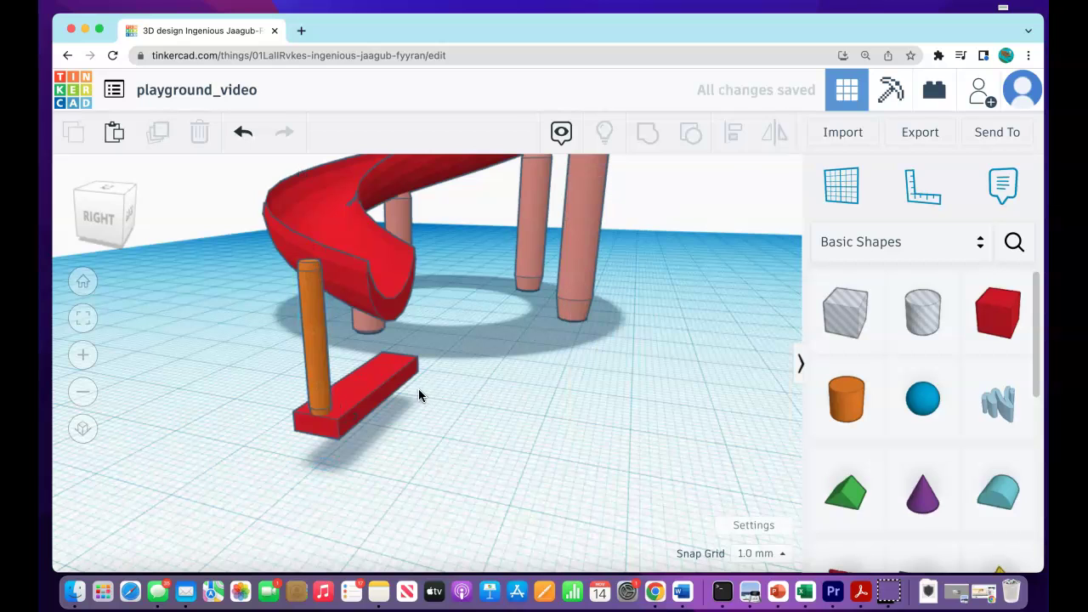
- Select the plank and its cylinder upright together and recolour both with the dark brown preset
{"action": "right_click_drag", "start_coordinate": [418, 396], "coordinate": [387, 403]}
{"action": "left_click_drag", "start_coordinate": [207, 481], "coordinate": [387, 368]}
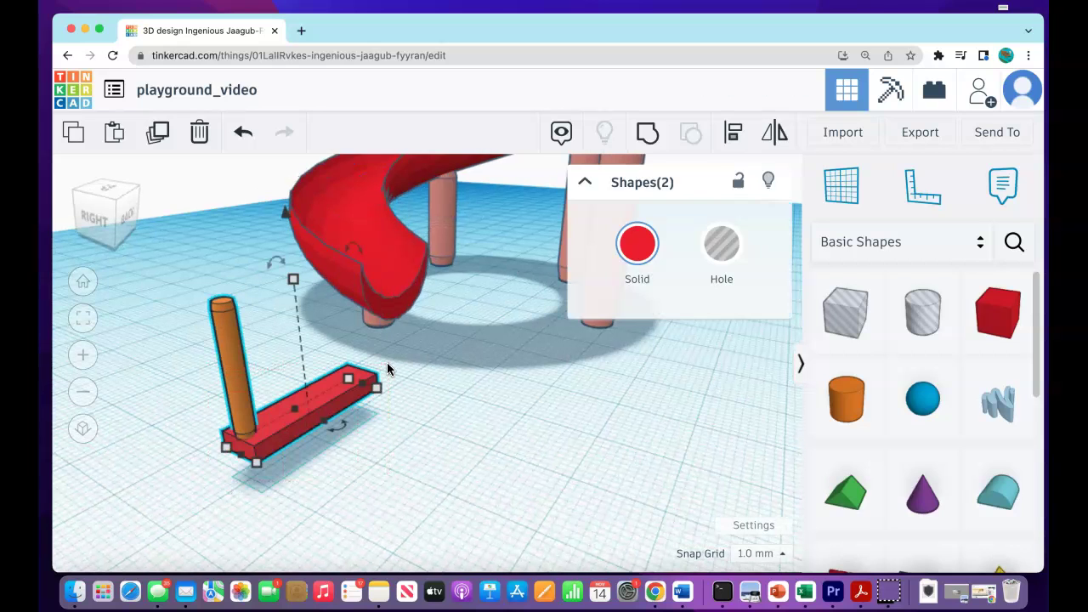
{"action": "left_click", "coordinate": [650, 255]}
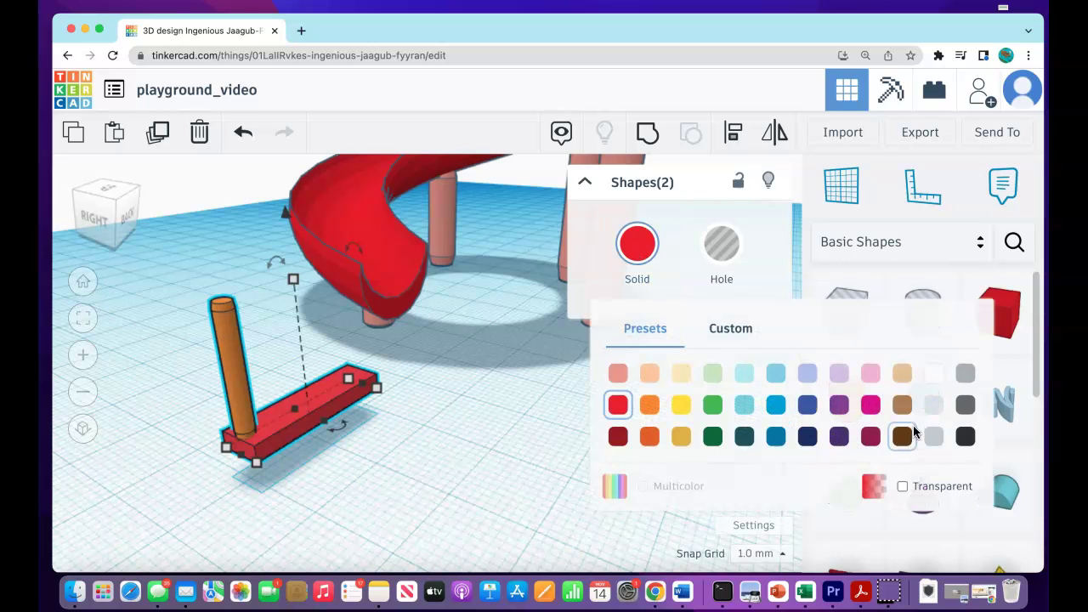
{"action": "left_click", "coordinate": [906, 408]}
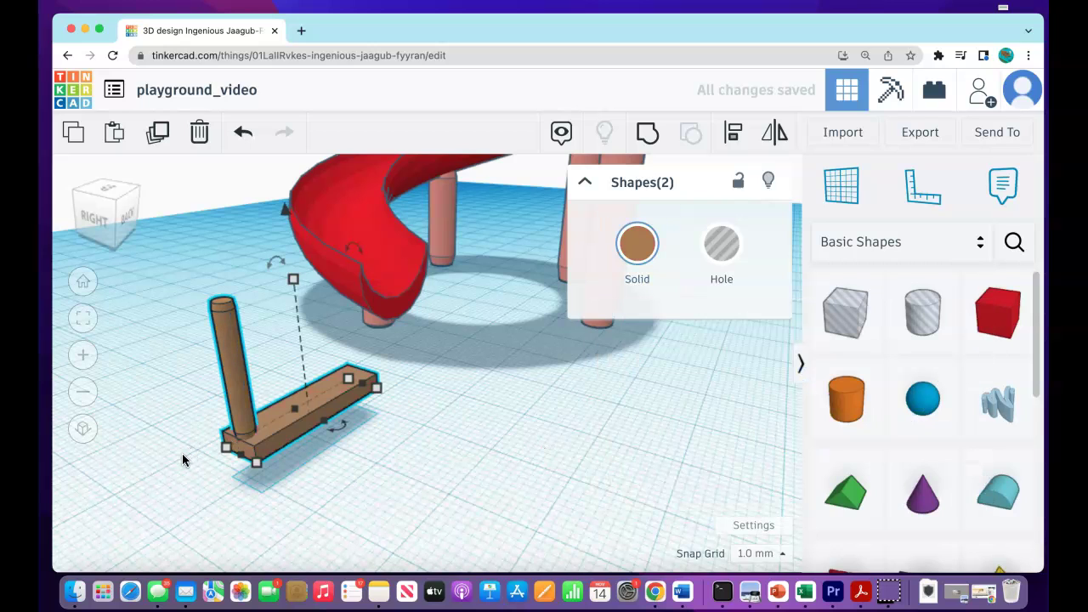
{"action": "left_click", "coordinate": [621, 264]}
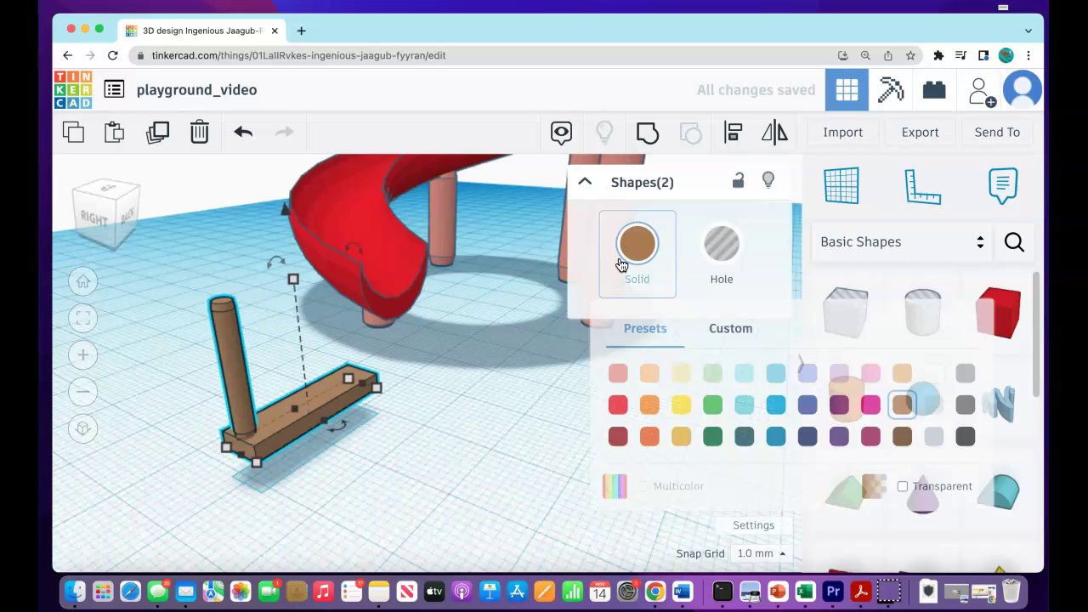
{"action": "left_click", "coordinate": [902, 434]}
{"action": "scroll", "coordinate": [327, 461], "scroll_direction": "down", "scroll_amount": 2}
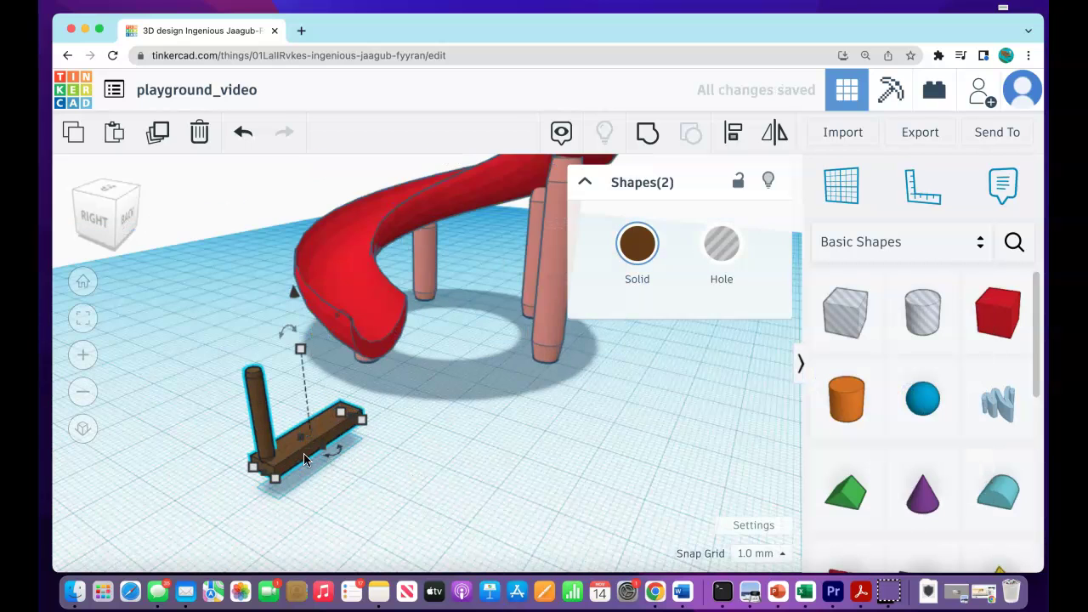
{"action": "scroll", "coordinate": [374, 459], "scroll_direction": "up", "scroll_amount": 3}
{"action": "left_click", "coordinate": [395, 461]}
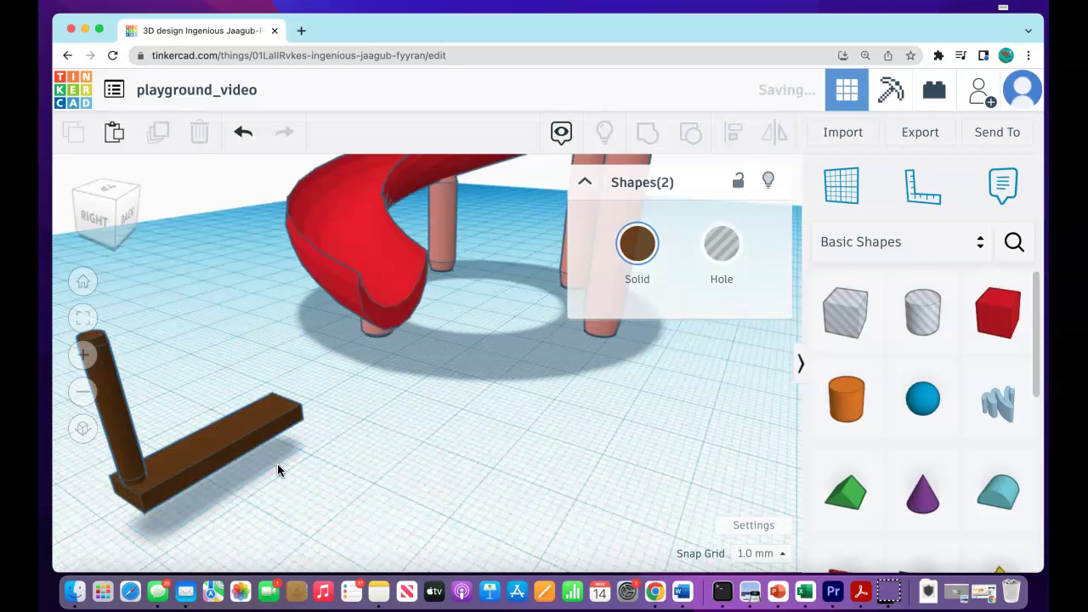